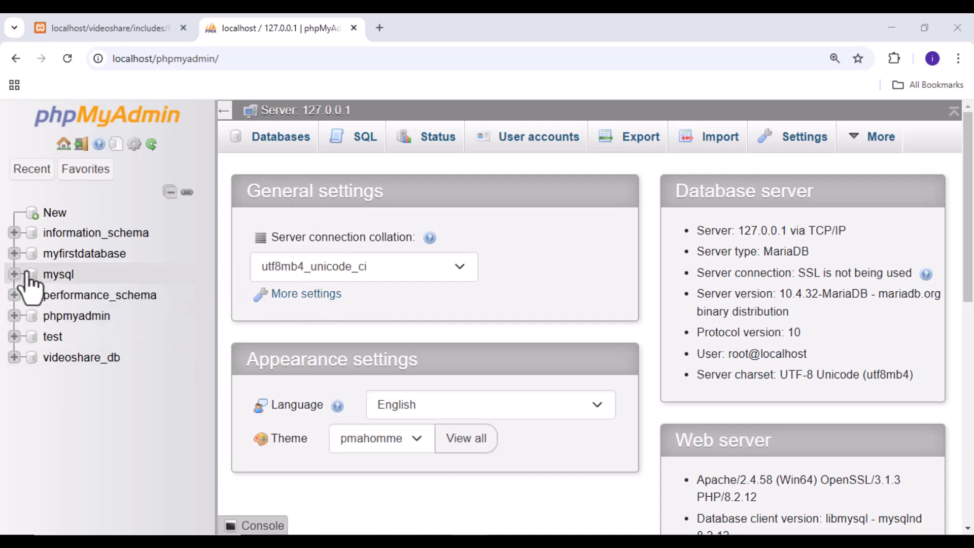
Create a new database named VidShare with the utf8mb4_general_ci collation
{"action": "left_click", "coordinate": [55, 215]}
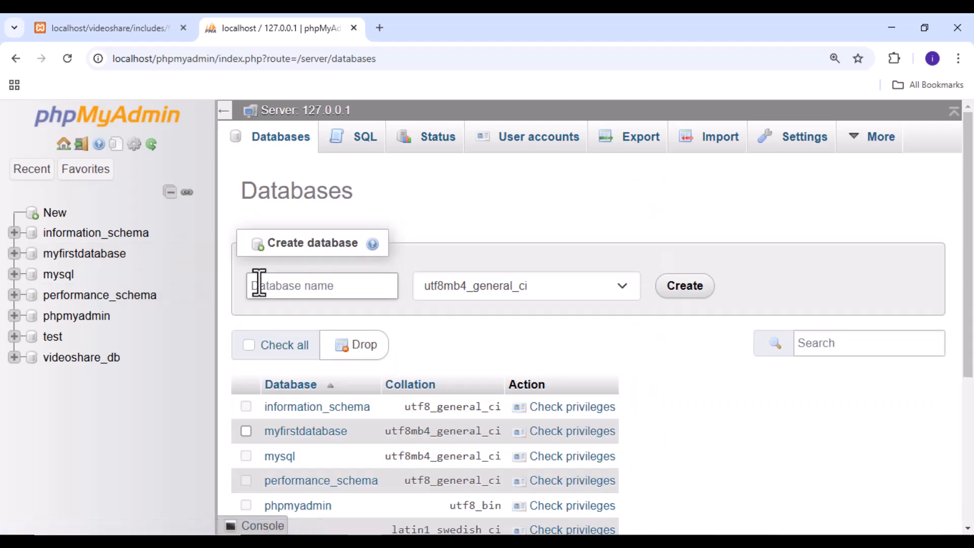
{"action": "left_click", "coordinate": [307, 287]}
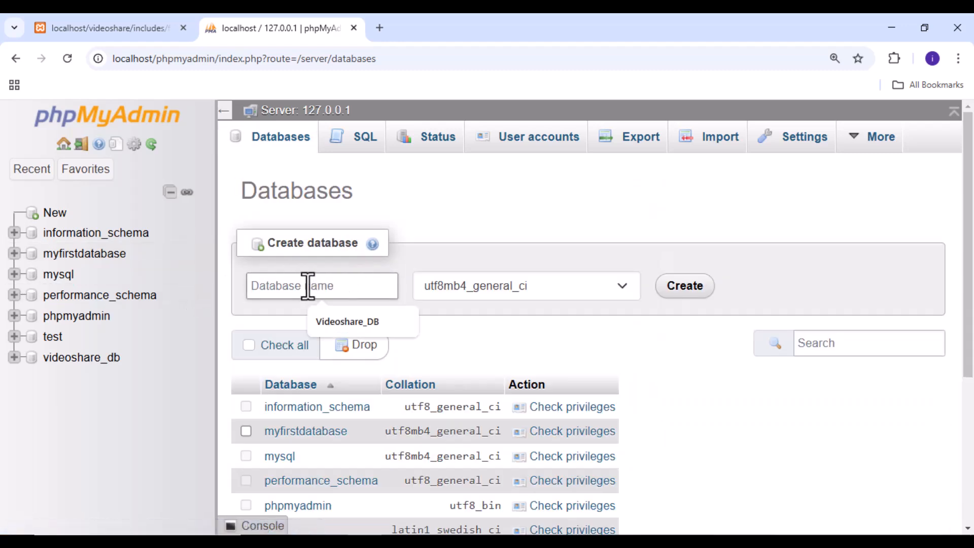
{"action": "type", "text": "VidShare"}
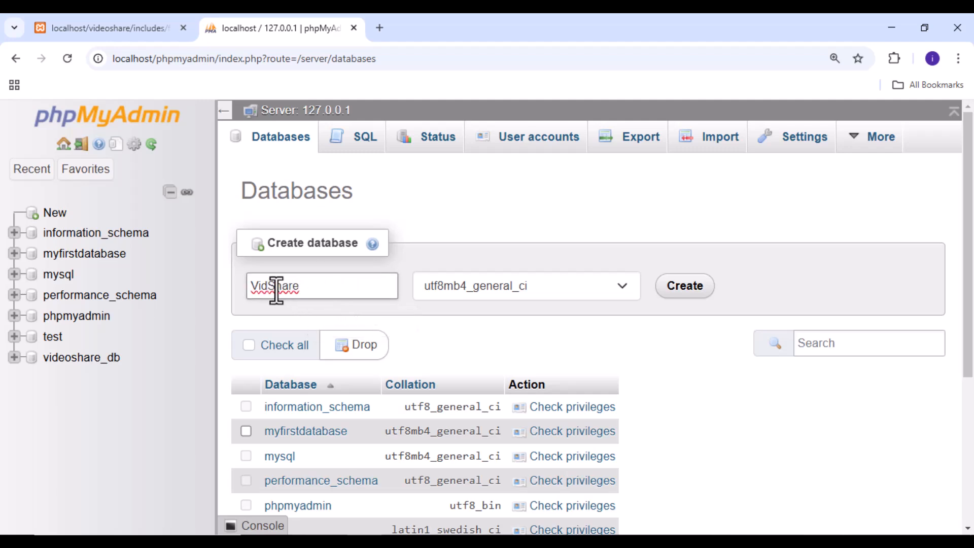
{"action": "left_click", "coordinate": [686, 290]}
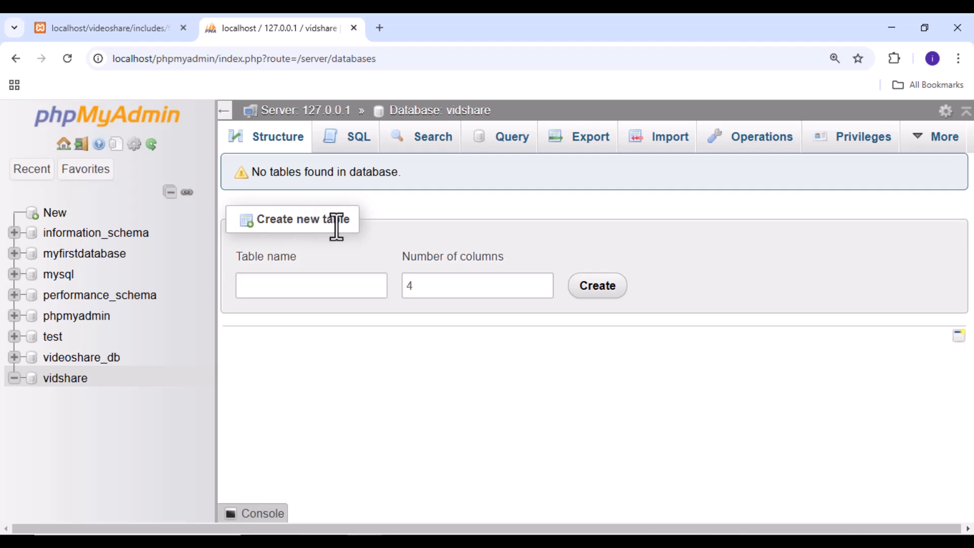
Examine the fields of the video upload form to see what data the table must store
{"action": "left_click", "coordinate": [328, 297]}
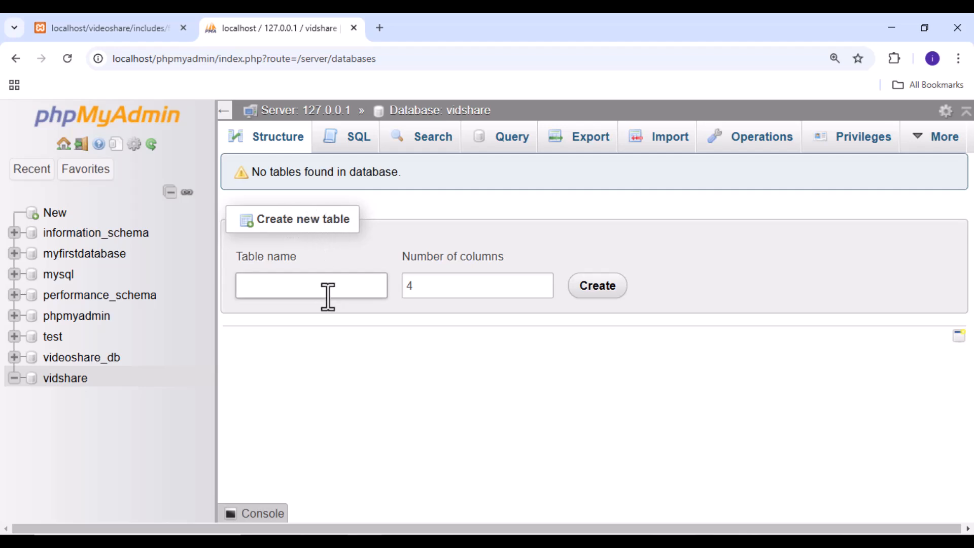
{"action": "left_click", "coordinate": [139, 36]}
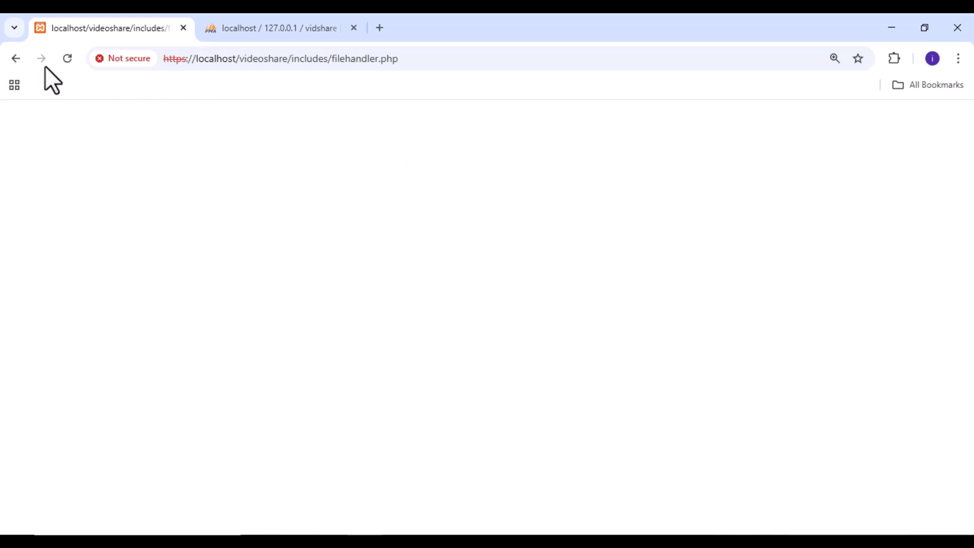
{"action": "left_click", "coordinate": [14, 61]}
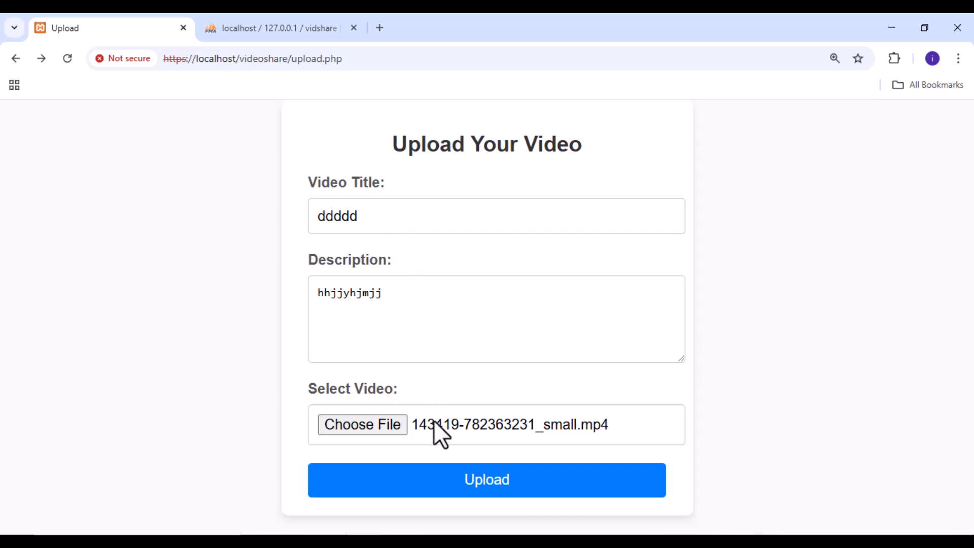
{"action": "left_click", "coordinate": [295, 26]}
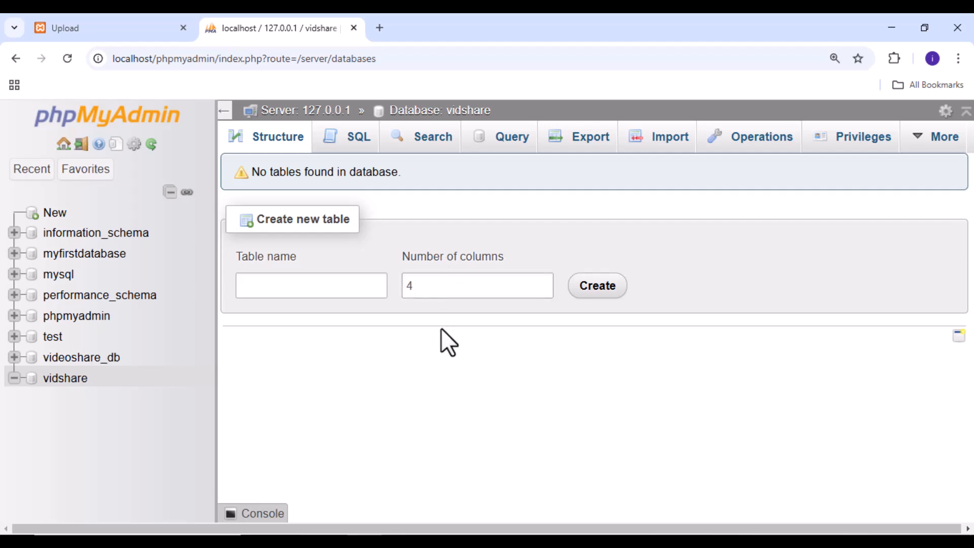
Create a table named videos with 4 columns in the vidshare database
{"action": "double_click", "coordinate": [409, 286]}
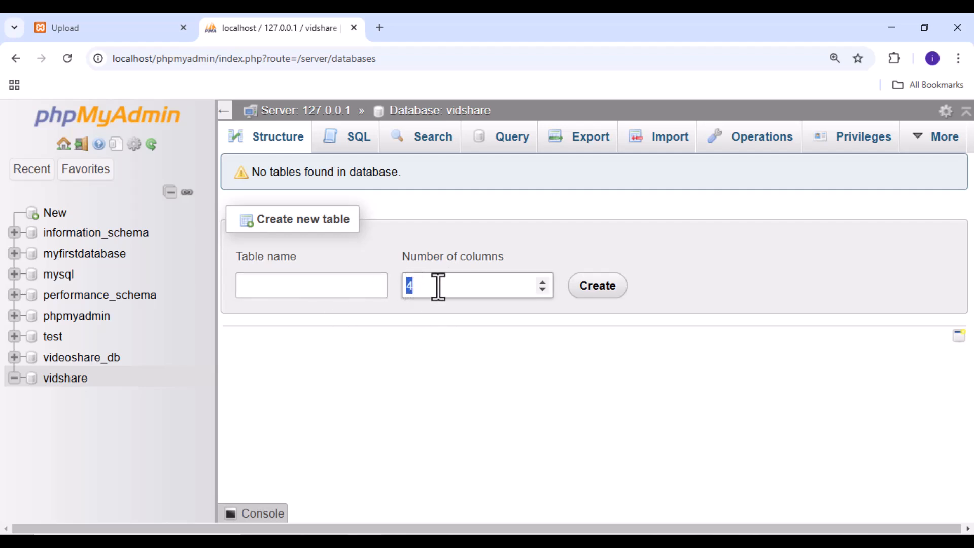
{"action": "left_click", "coordinate": [543, 283]}
{"action": "left_click", "coordinate": [543, 291]}
{"action": "left_click", "coordinate": [287, 289]}
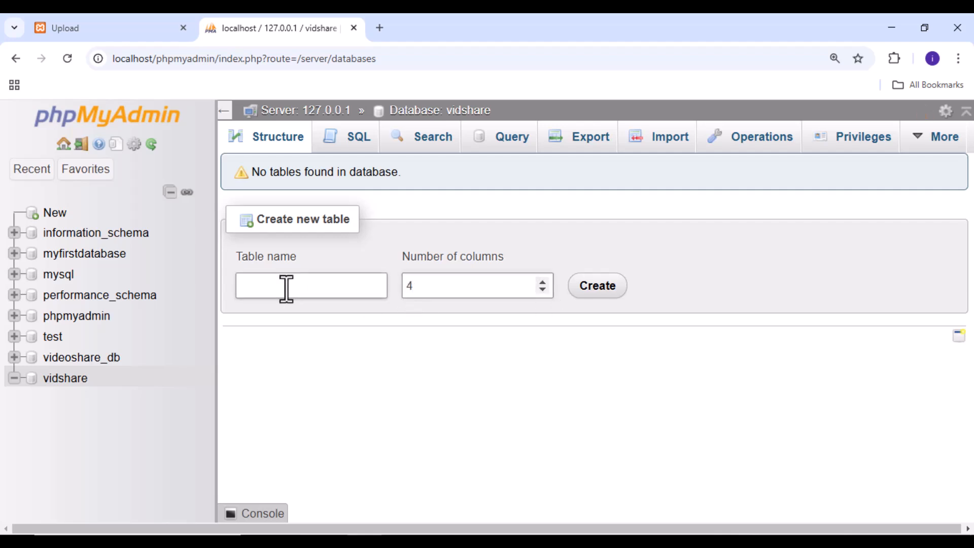
{"action": "left_click", "coordinate": [481, 283]}
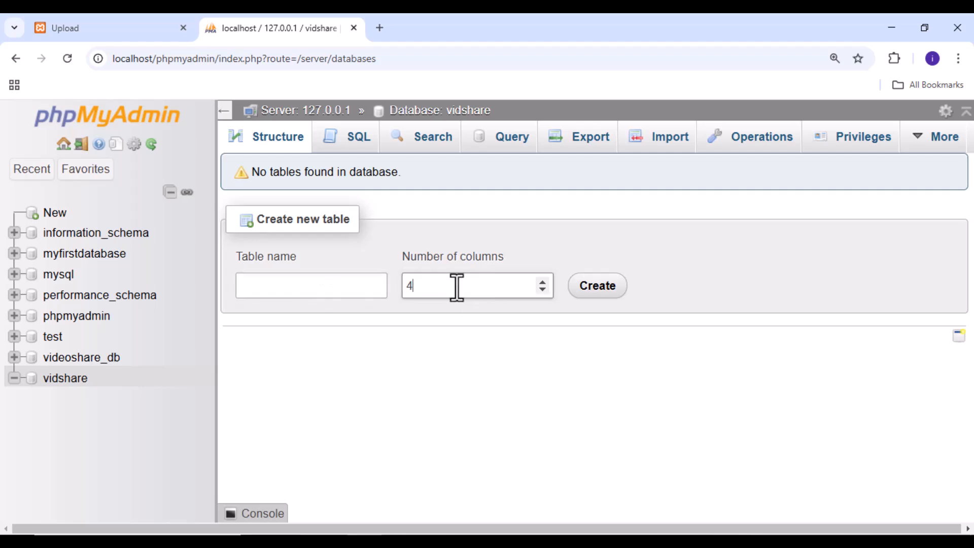
{"action": "left_click", "coordinate": [261, 287]}
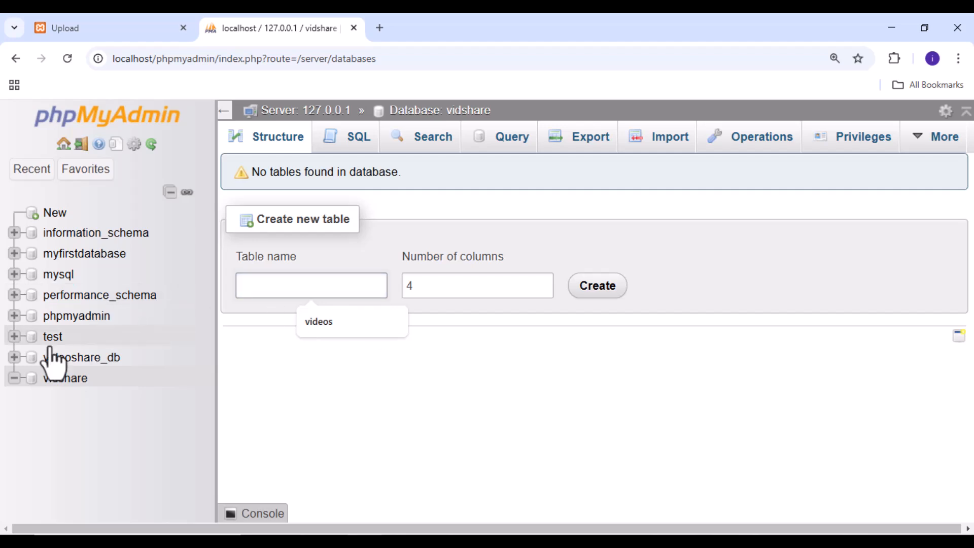
{"action": "left_click", "coordinate": [391, 323]}
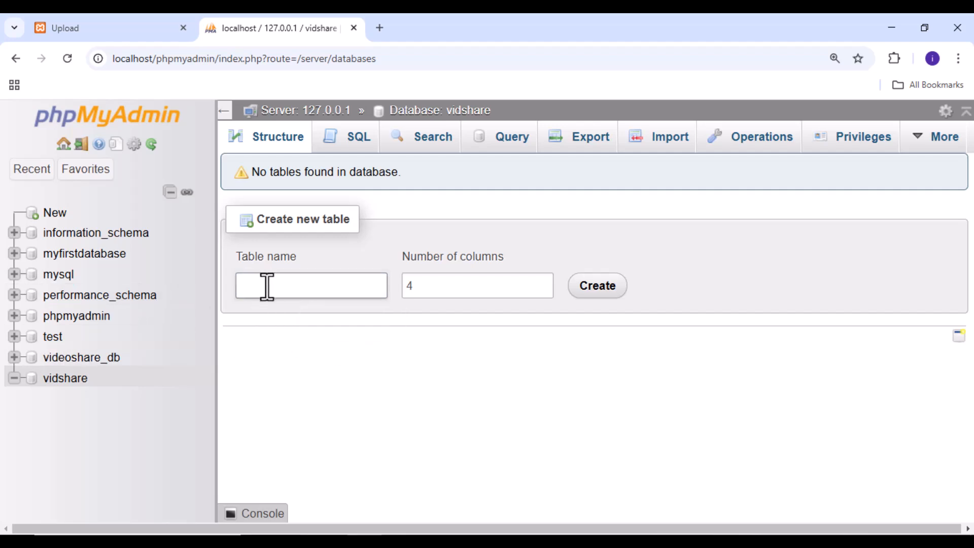
{"action": "type", "text": "videos"}
{"action": "left_click", "coordinate": [611, 290]}
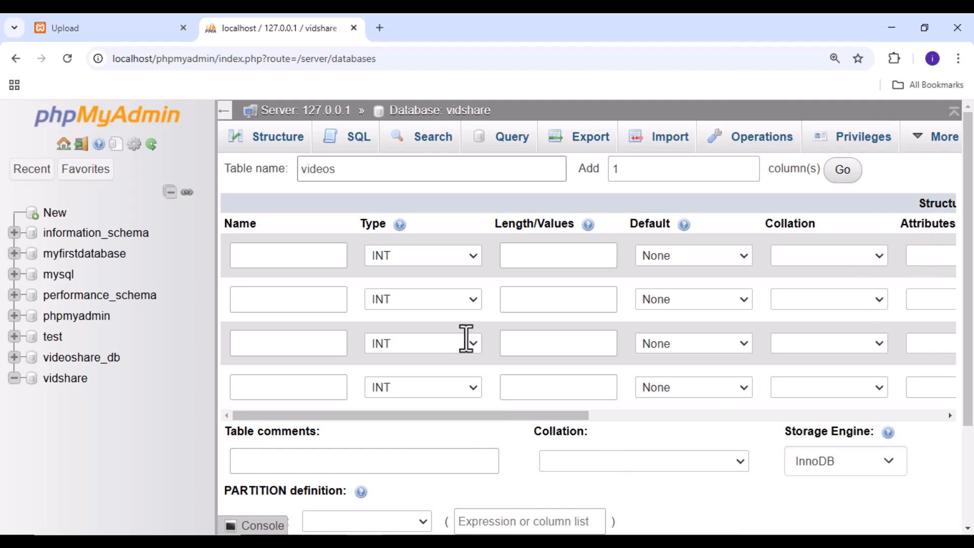
Name the first column id and make it an auto-incrementing primary key
{"action": "left_click", "coordinate": [308, 261]}
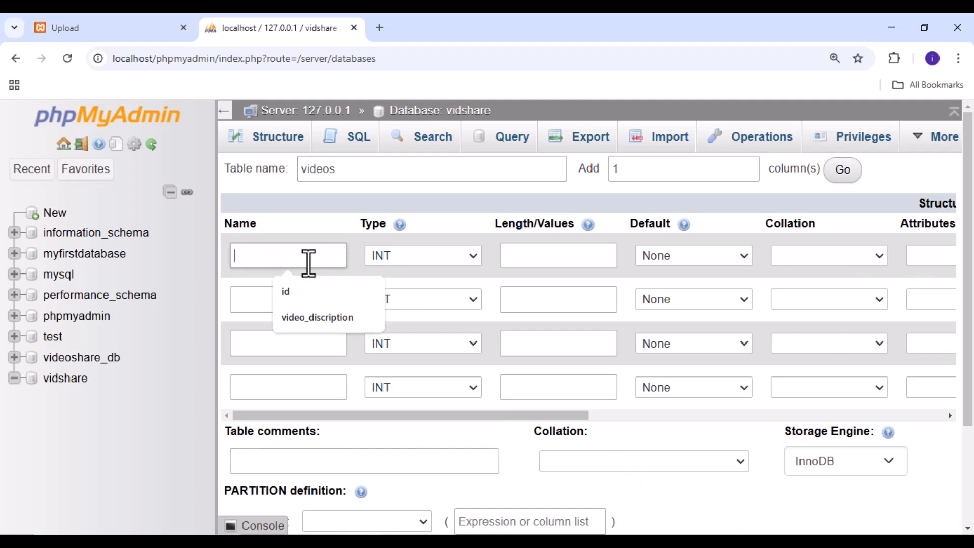
{"action": "left_click", "coordinate": [289, 294]}
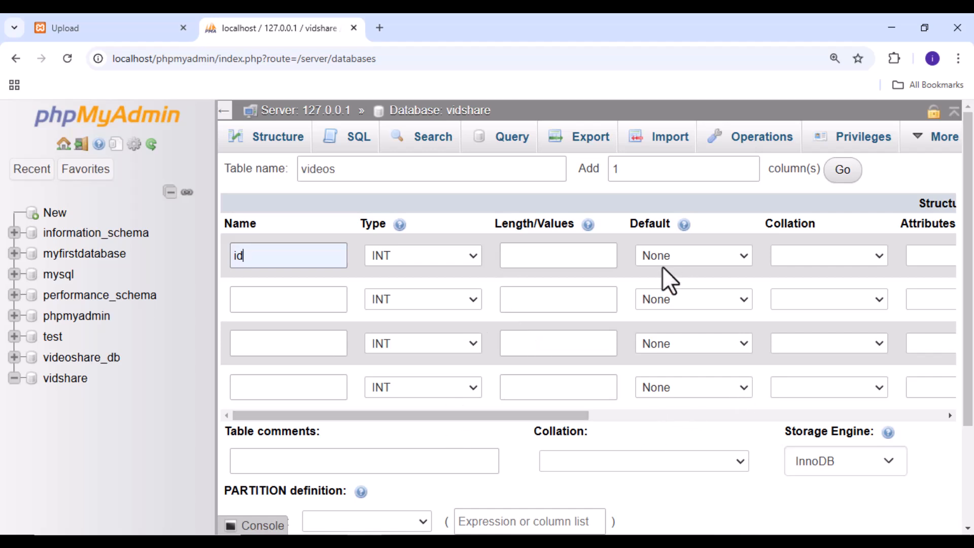
{"action": "left_click_drag", "start_coordinate": [489, 419], "coordinate": [766, 406]}
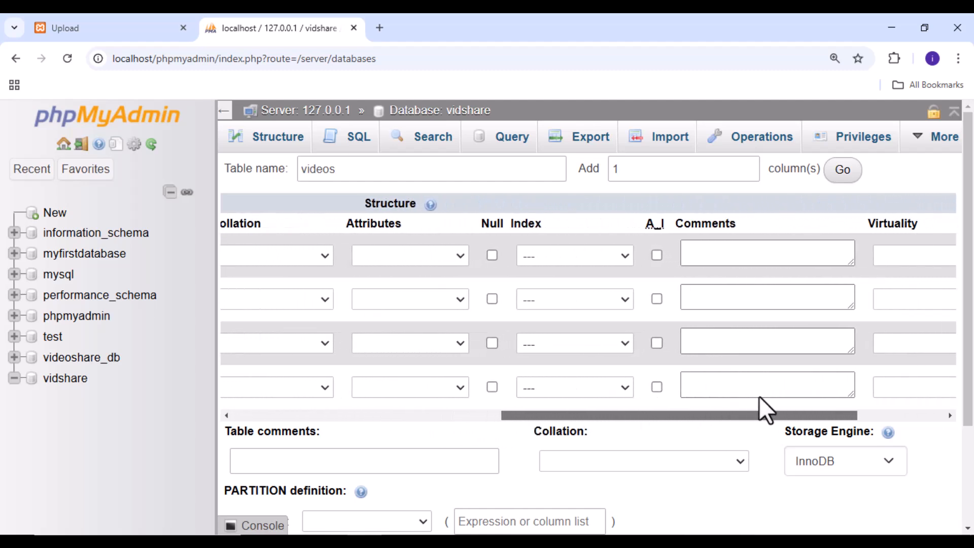
{"action": "left_click", "coordinate": [656, 255]}
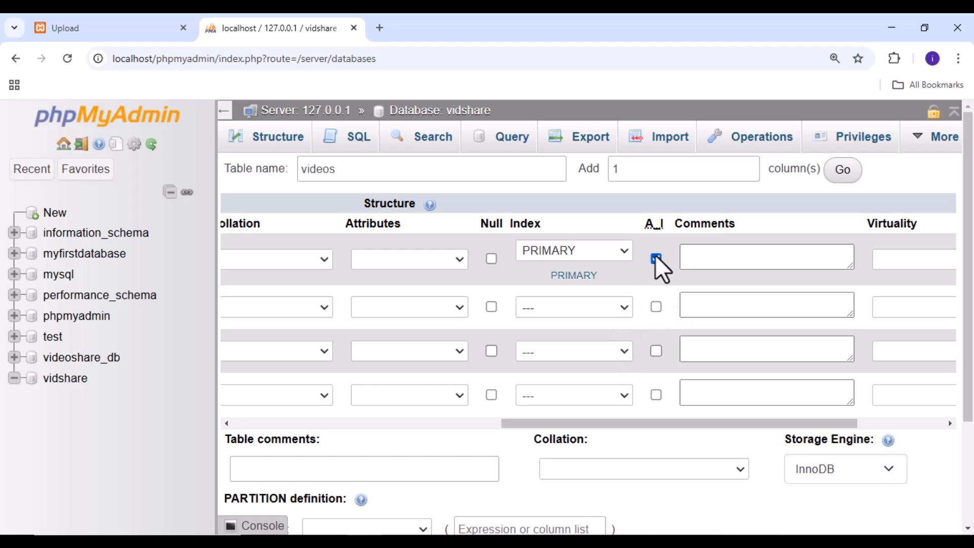
{"action": "left_click_drag", "start_coordinate": [643, 423], "coordinate": [304, 425]}
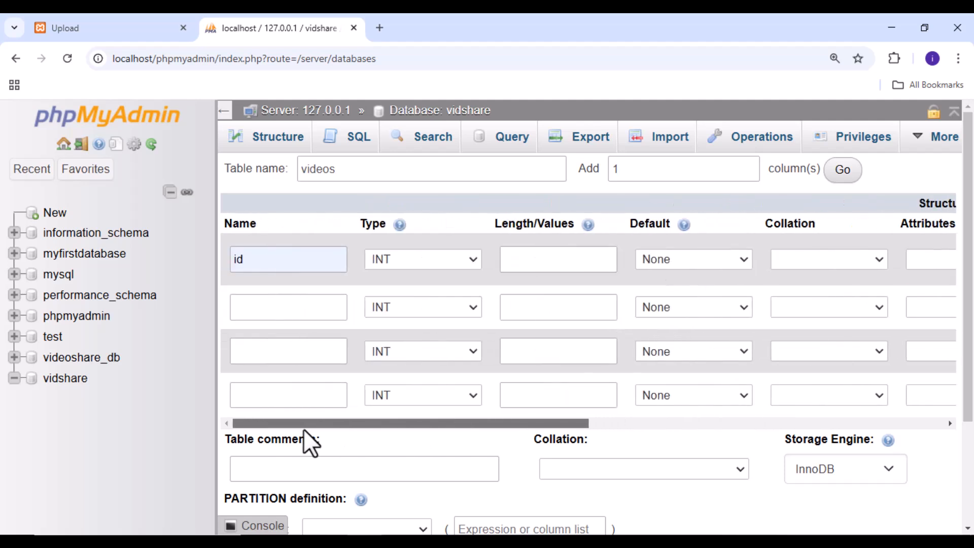
Check the upload form's fields and define the second column as title, type VARCHAR with length 255
{"action": "left_click", "coordinate": [35, 25]}
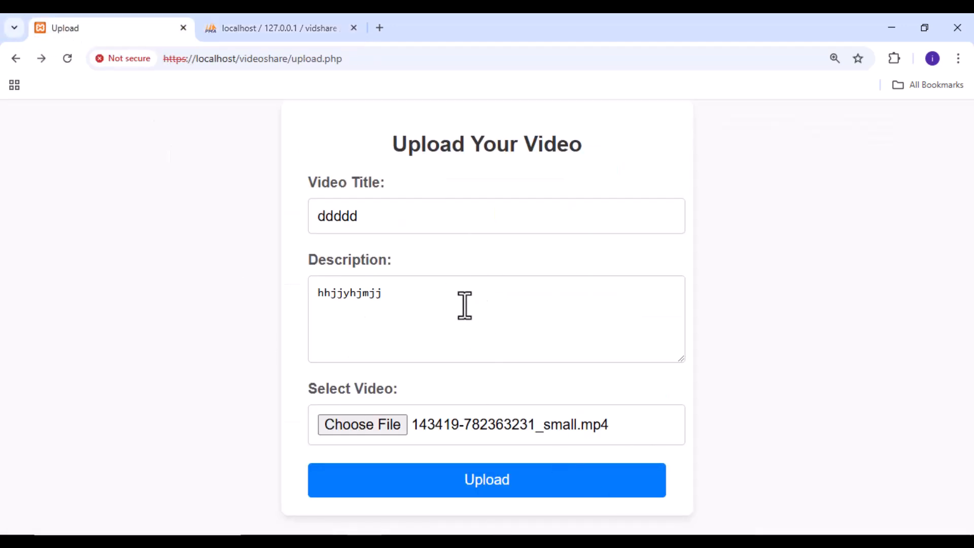
{"action": "left_click", "coordinate": [280, 30]}
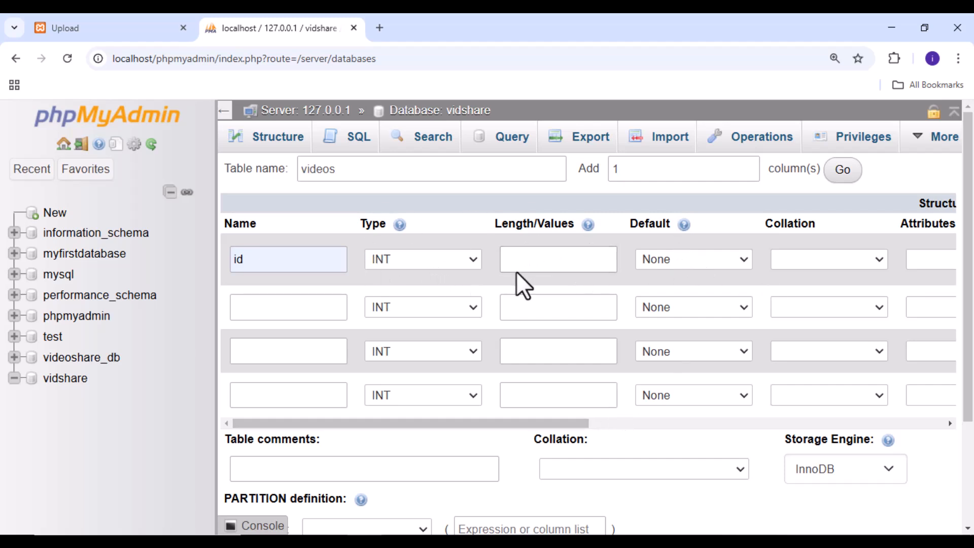
{"action": "left_click", "coordinate": [263, 308]}
{"action": "left_click", "coordinate": [292, 345]}
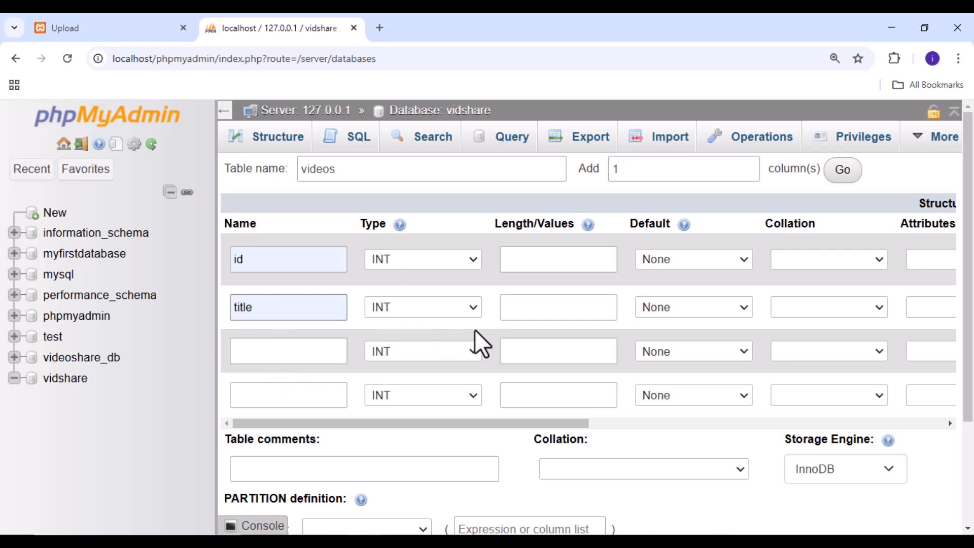
{"action": "left_click", "coordinate": [475, 308]}
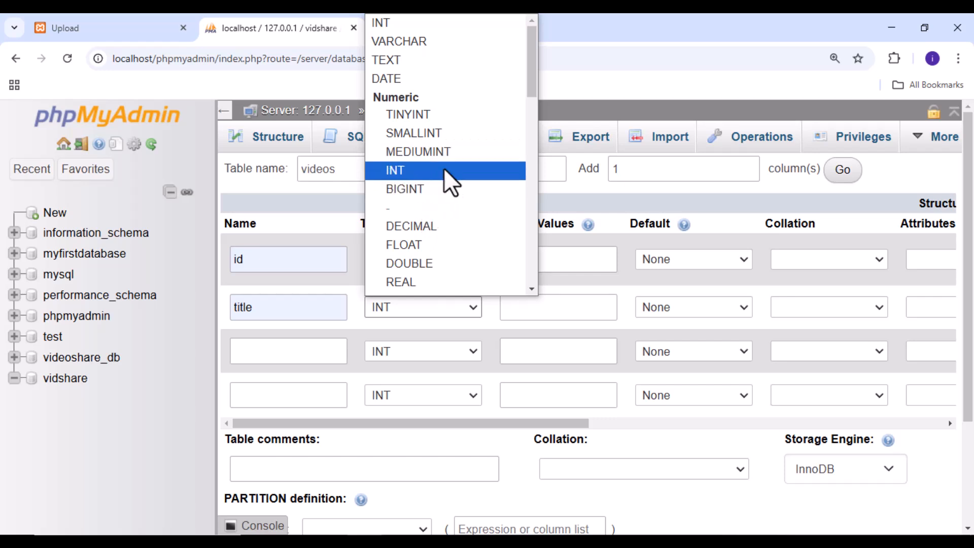
{"action": "left_click", "coordinate": [432, 44]}
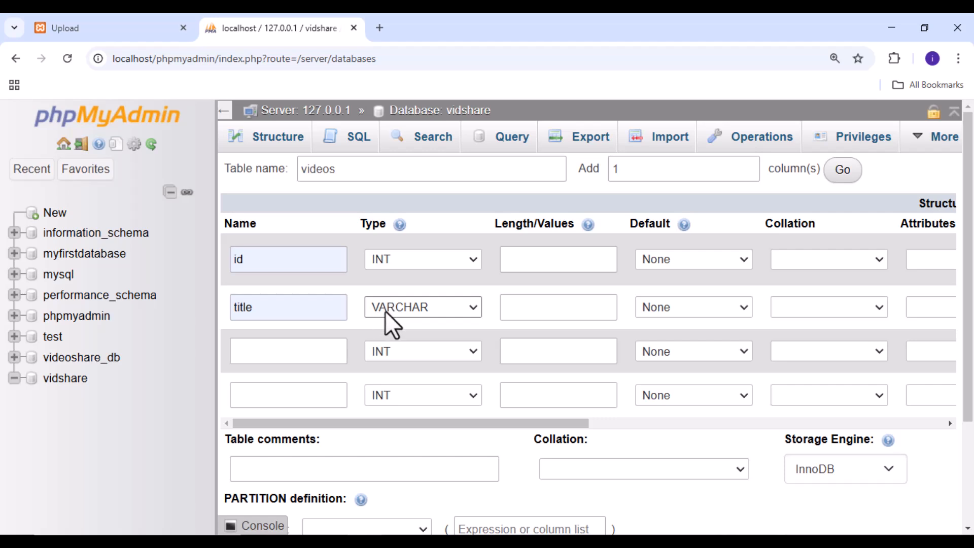
{"action": "left_click", "coordinate": [553, 310]}
{"action": "left_click", "coordinate": [562, 342]}
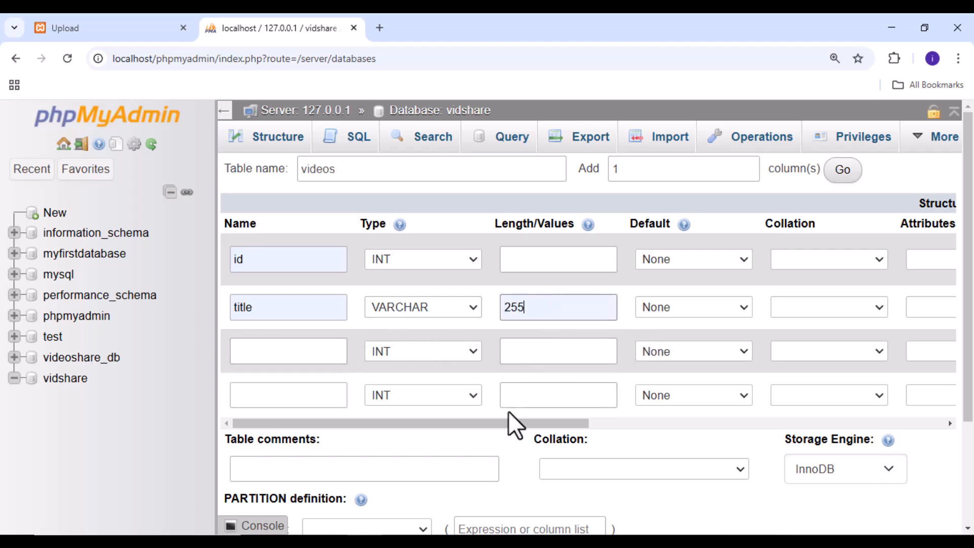
{"action": "left_click_drag", "start_coordinate": [495, 426], "coordinate": [443, 420]}
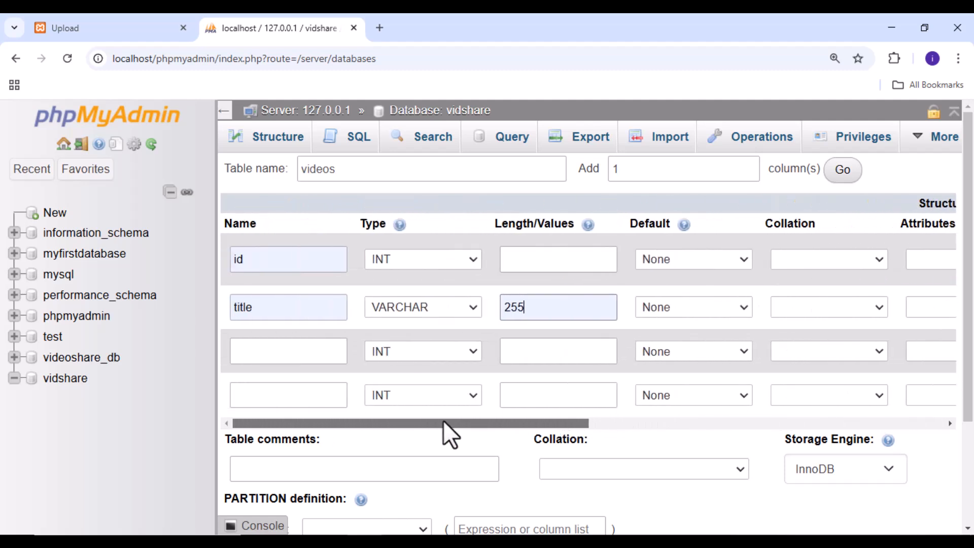
Define the third column as description with type TEXT
{"action": "left_click", "coordinate": [285, 352]}
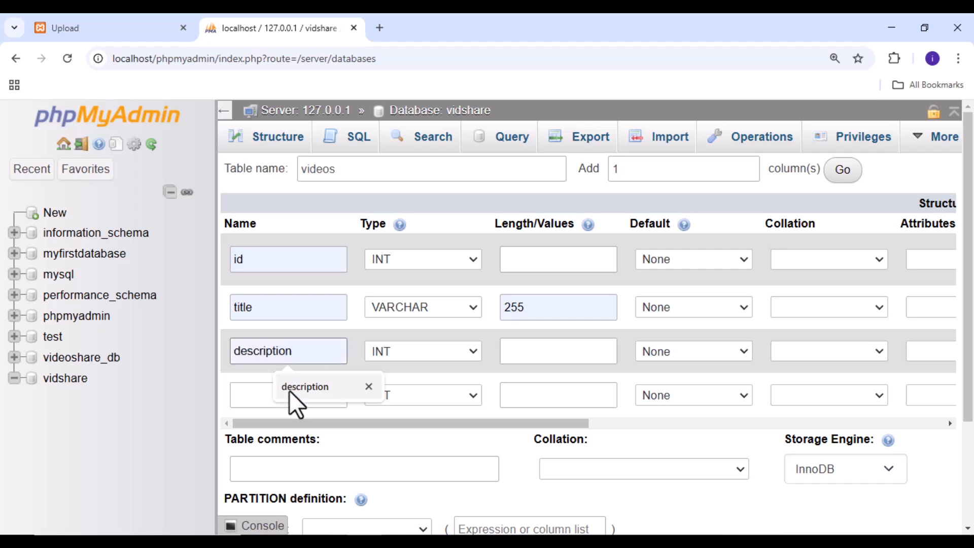
{"action": "left_click", "coordinate": [294, 389]}
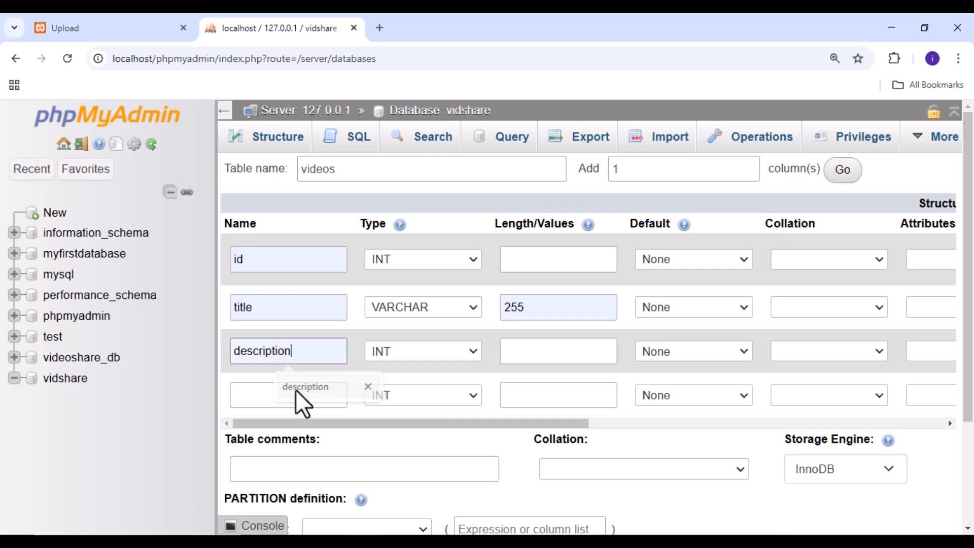
{"action": "left_click", "coordinate": [475, 351]}
{"action": "scroll", "coordinate": [413, 261], "scroll_direction": "down", "scroll_amount": 3}
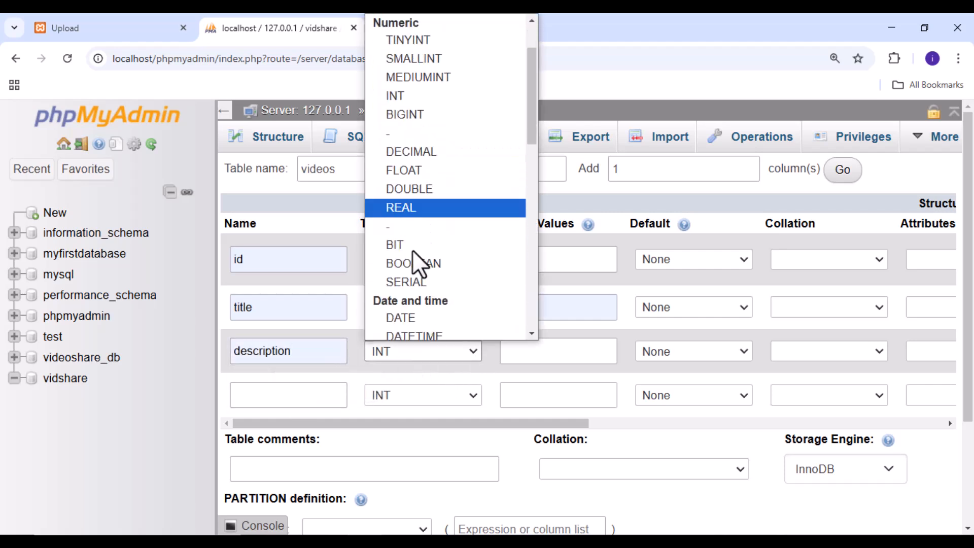
{"action": "scroll", "coordinate": [420, 250], "scroll_direction": "up", "scroll_amount": 3}
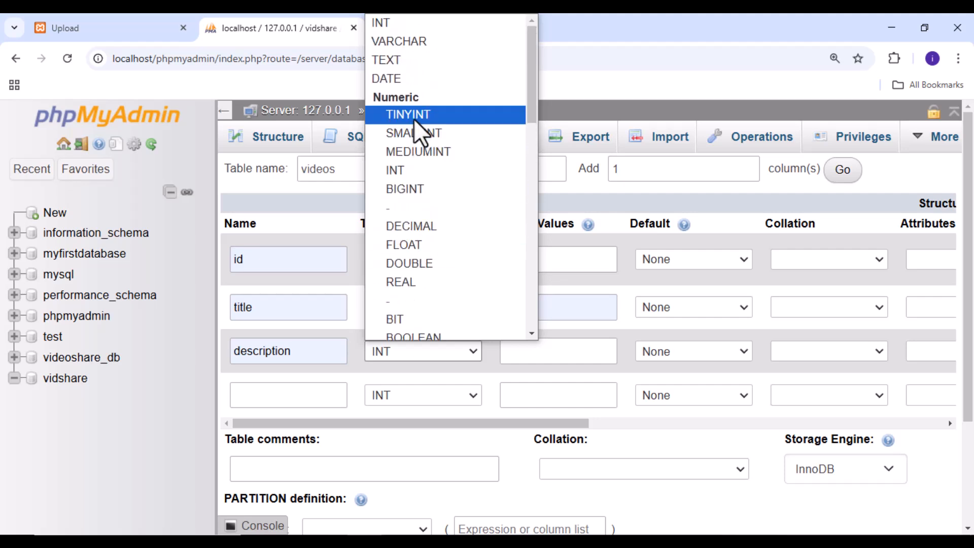
{"action": "left_click", "coordinate": [388, 59]}
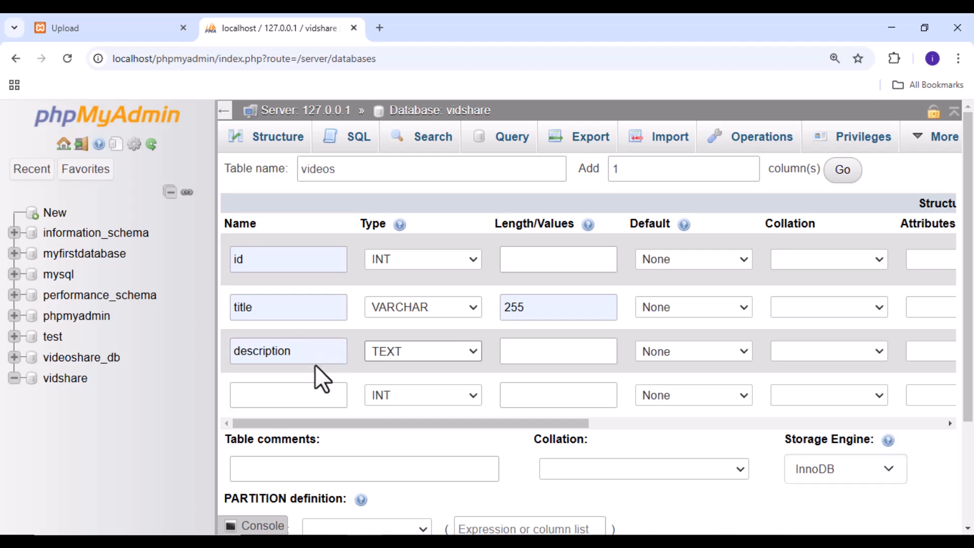
Name the fourth column of the videos table video_url
{"action": "left_click", "coordinate": [295, 395]}
{"action": "left_click", "coordinate": [307, 433]}
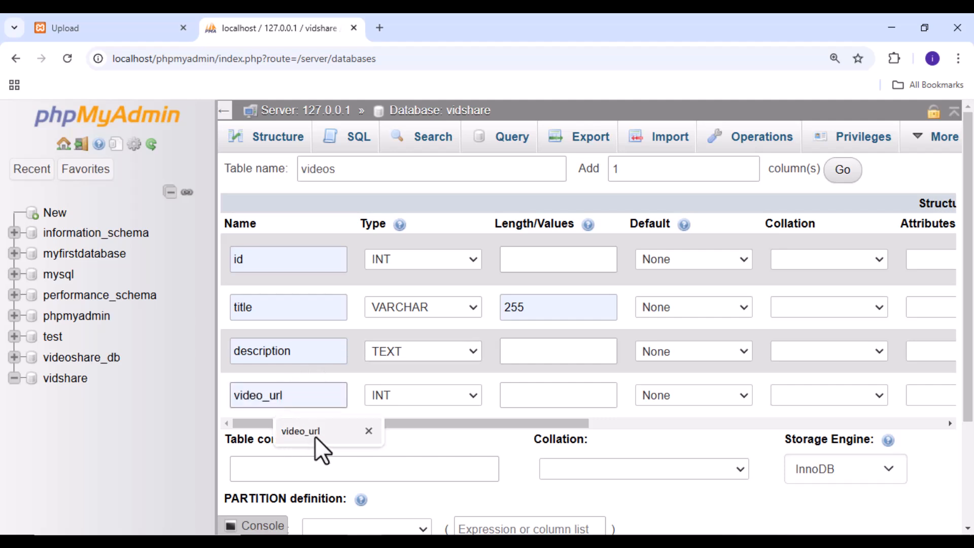
{"action": "left_click", "coordinate": [312, 435]}
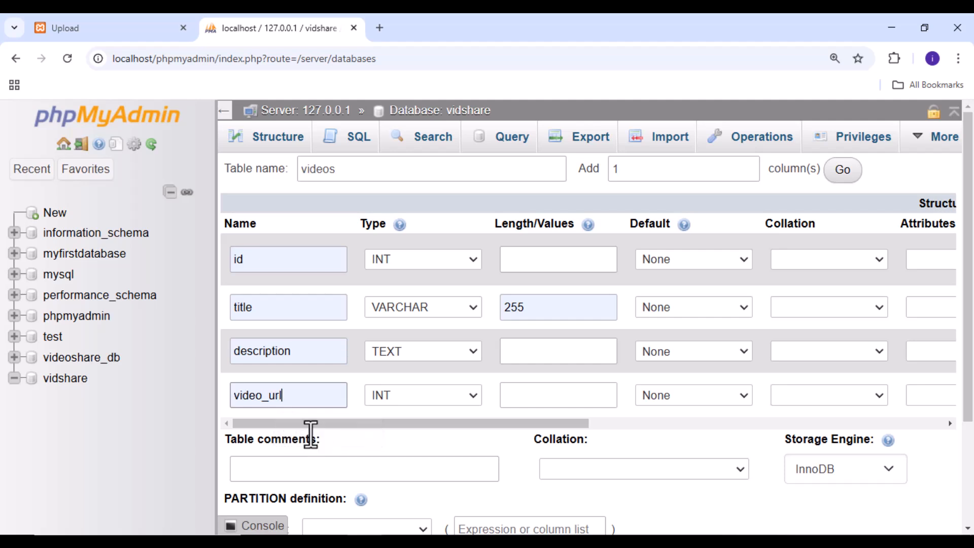
{"action": "scroll", "coordinate": [377, 381], "scroll_direction": "down", "scroll_amount": 3}
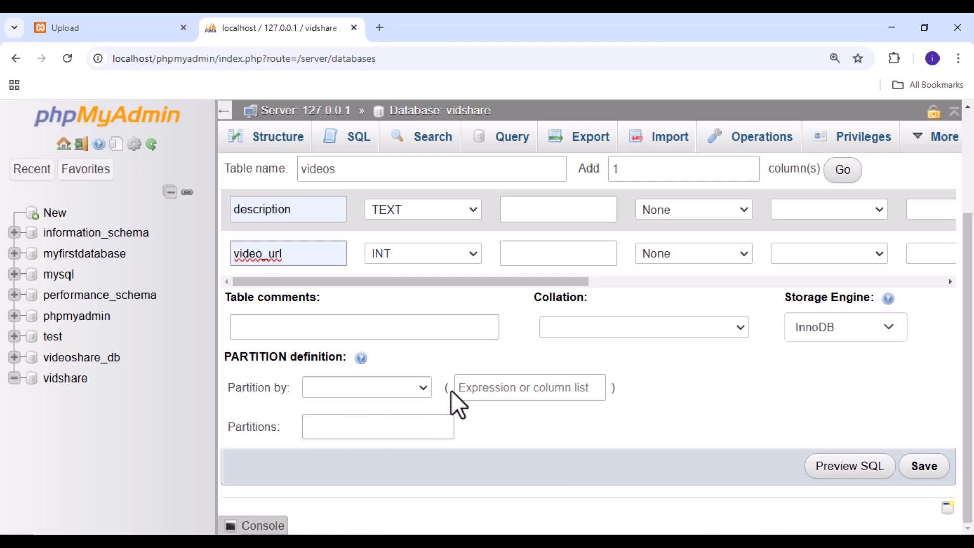
{"action": "scroll", "coordinate": [452, 394], "scroll_direction": "up", "scroll_amount": 3}
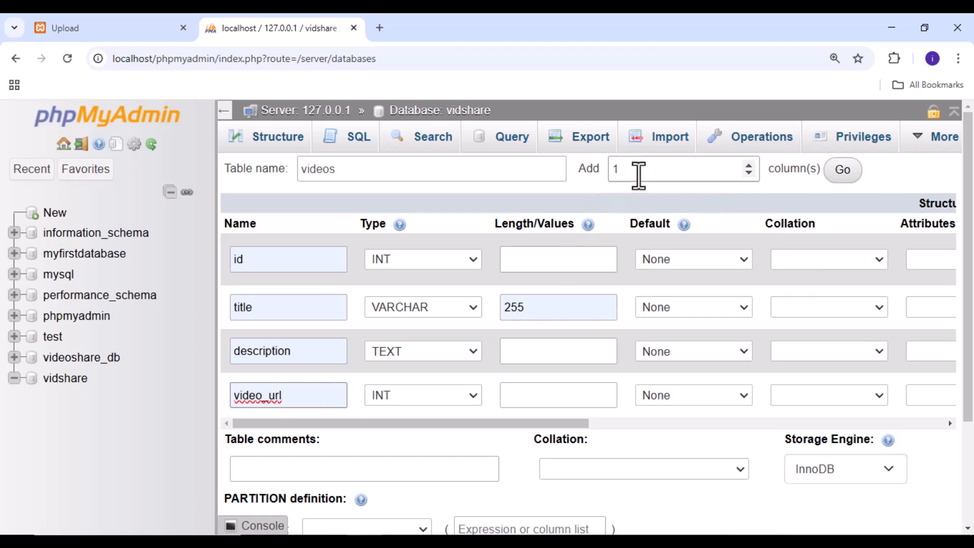
{"action": "double_click", "coordinate": [582, 172]}
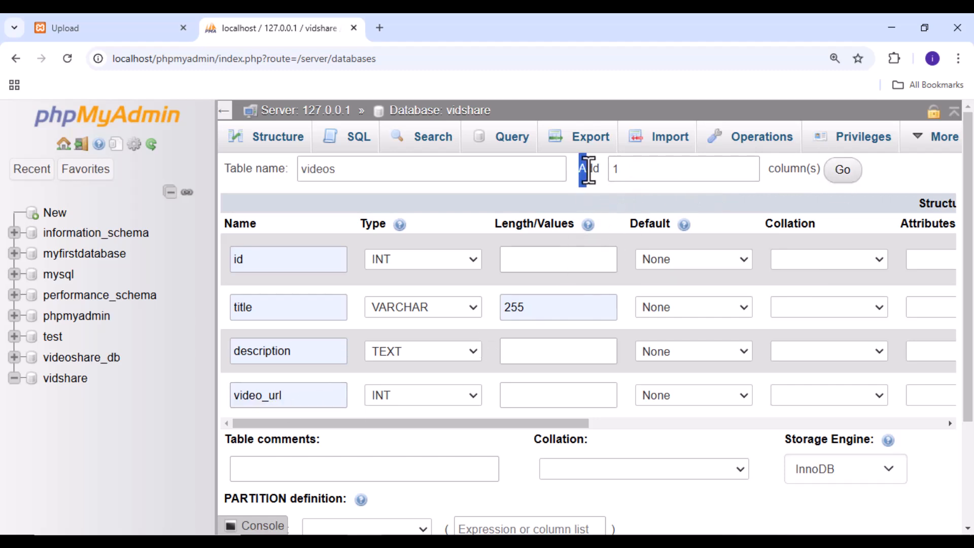
Add one more column to the videos table and name it date
{"action": "double_click", "coordinate": [622, 171]}
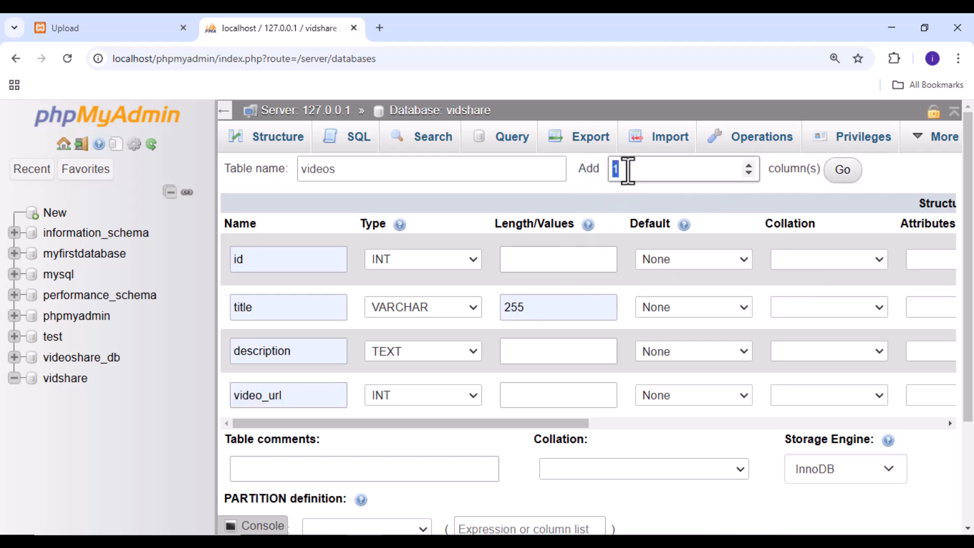
{"action": "left_click", "coordinate": [846, 174]}
{"action": "scroll", "coordinate": [355, 366], "scroll_direction": "down", "scroll_amount": 3}
{"action": "scroll", "coordinate": [306, 377], "scroll_direction": "down", "scroll_amount": 1}
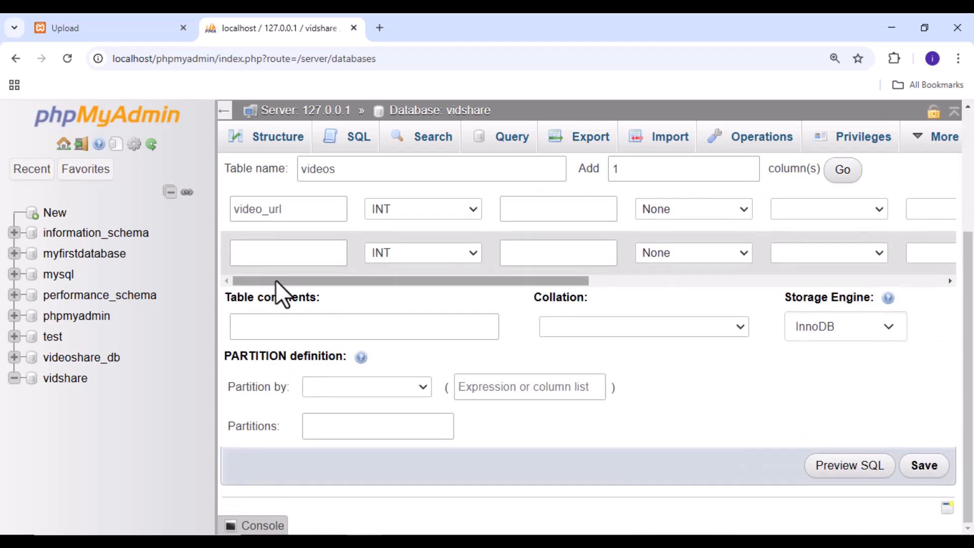
{"action": "left_click", "coordinate": [280, 252]}
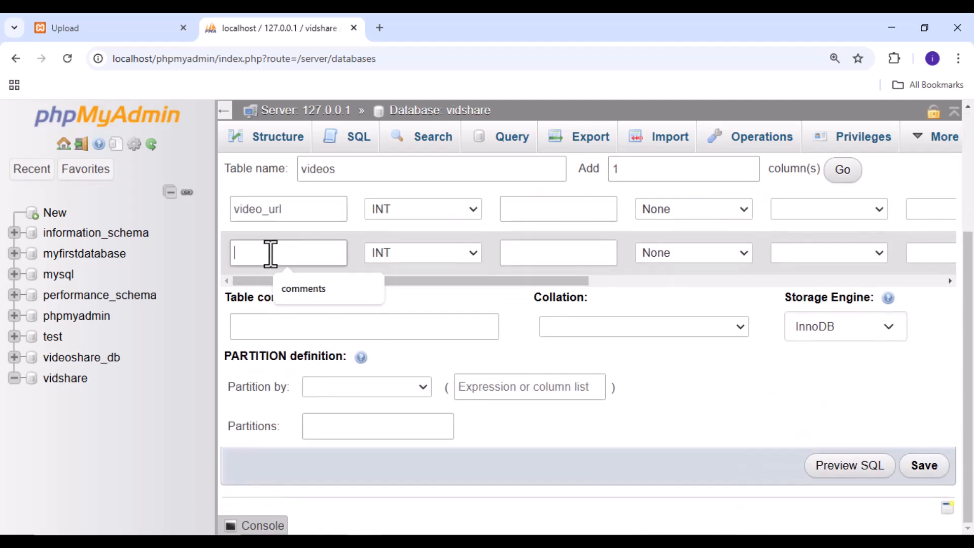
{"action": "type", "text": "date"}
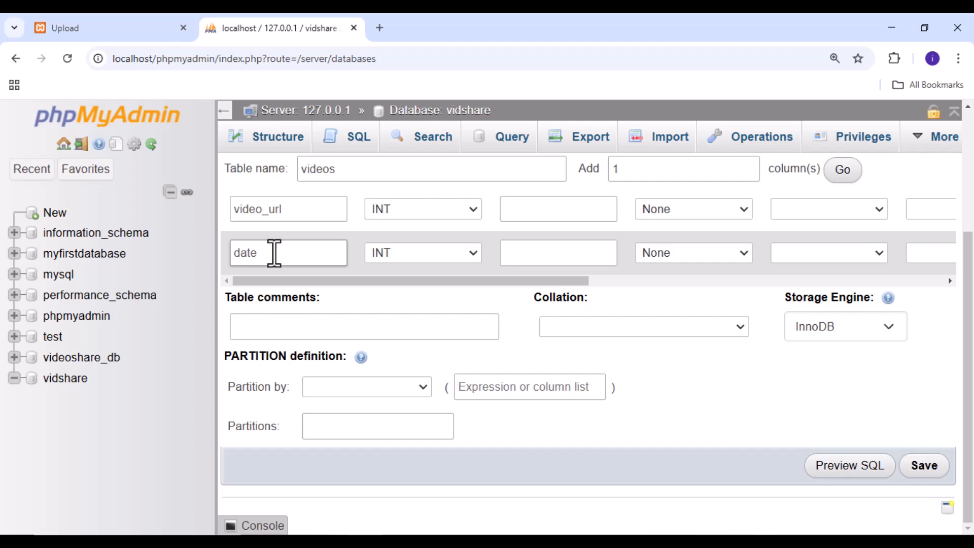
Set the video_url column to type VARCHAR with length 255
{"action": "scroll", "coordinate": [383, 231], "scroll_direction": "up", "scroll_amount": 3}
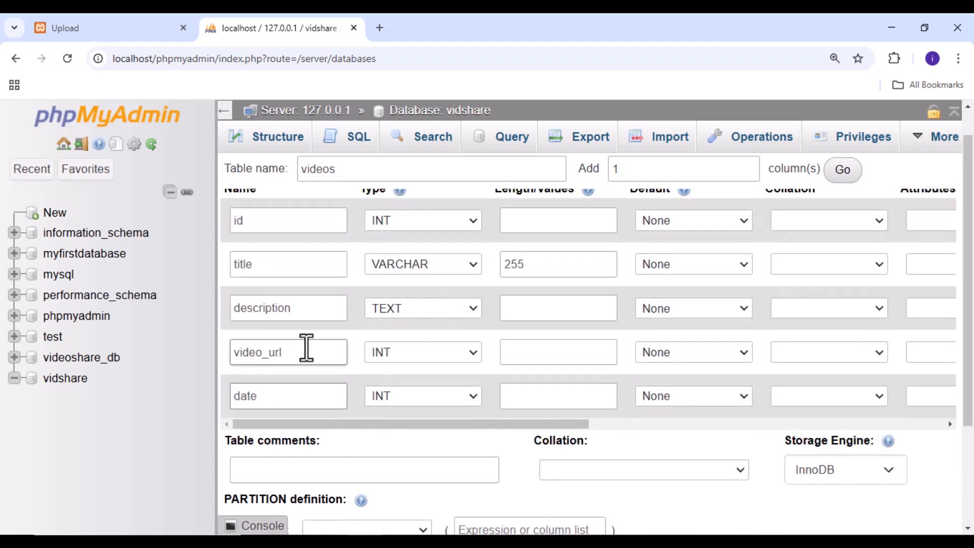
{"action": "left_click", "coordinate": [472, 354]}
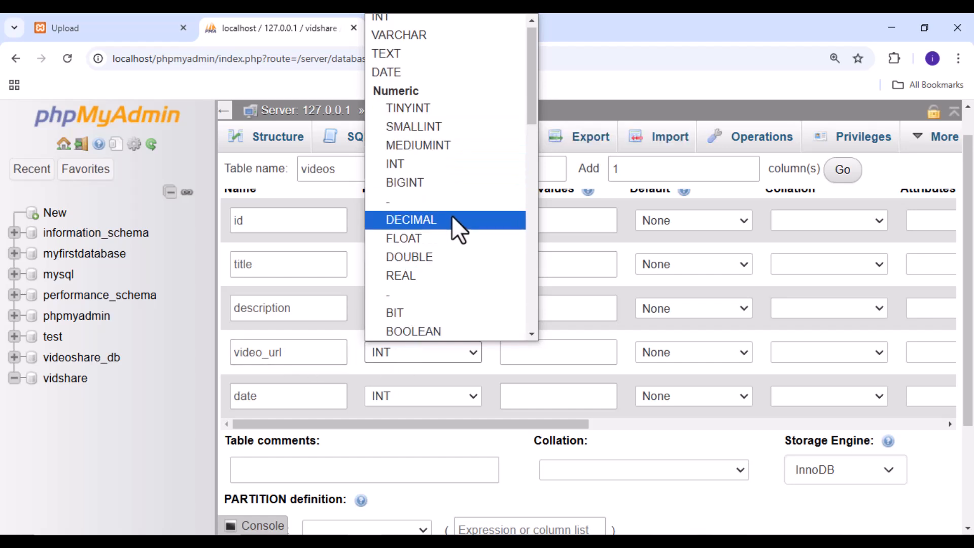
{"action": "scroll", "coordinate": [453, 215], "scroll_direction": "up", "scroll_amount": 1}
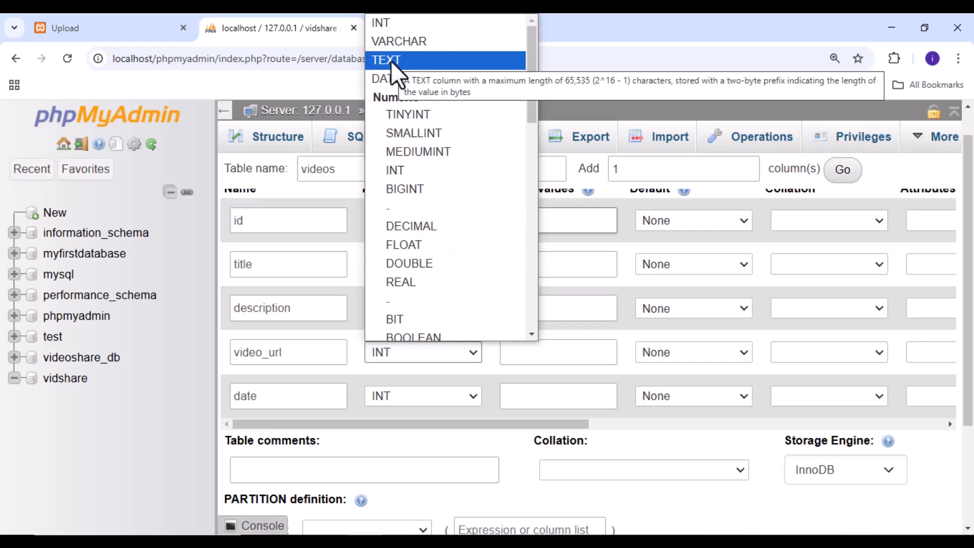
{"action": "left_click", "coordinate": [408, 40]}
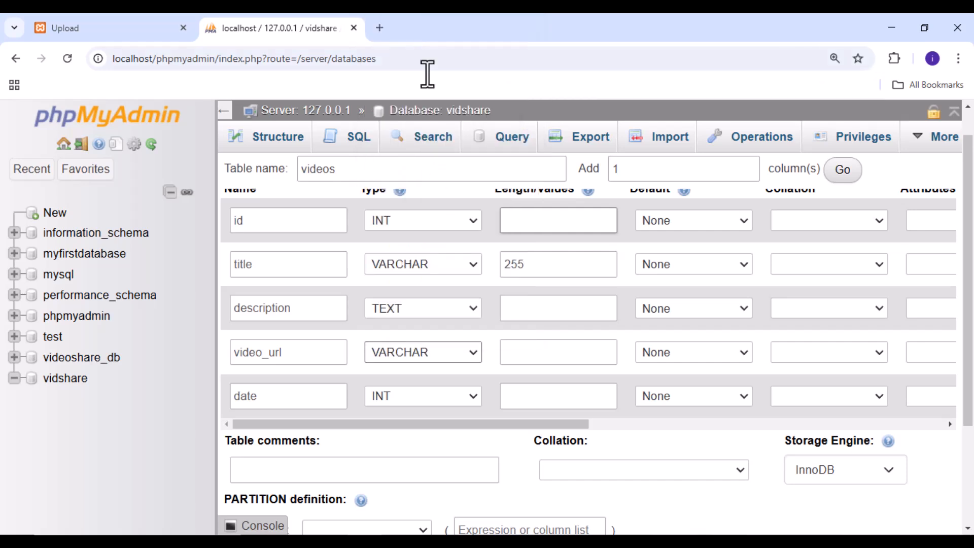
{"action": "left_click", "coordinate": [532, 359]}
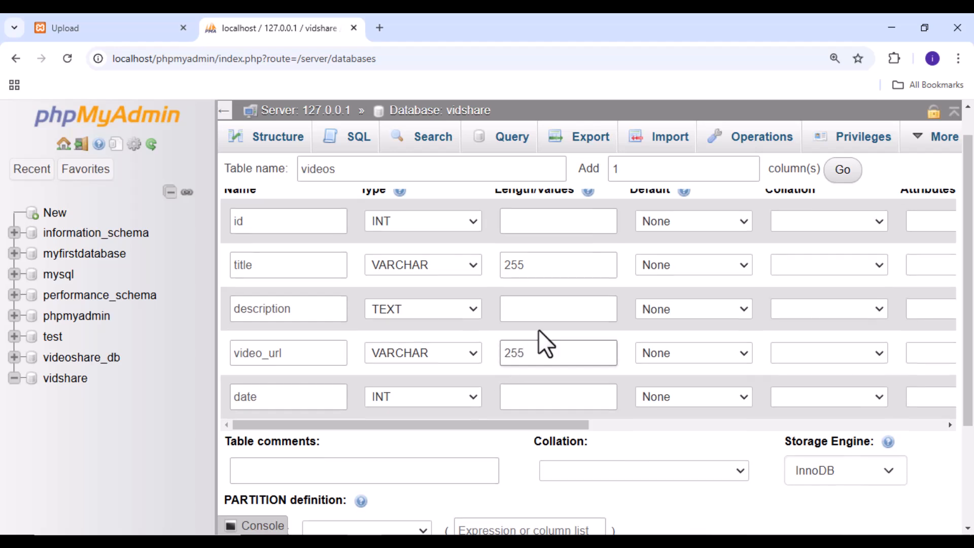
Set the date column's type to DATETIME
{"action": "scroll", "coordinate": [536, 305], "scroll_direction": "up", "scroll_amount": 1}
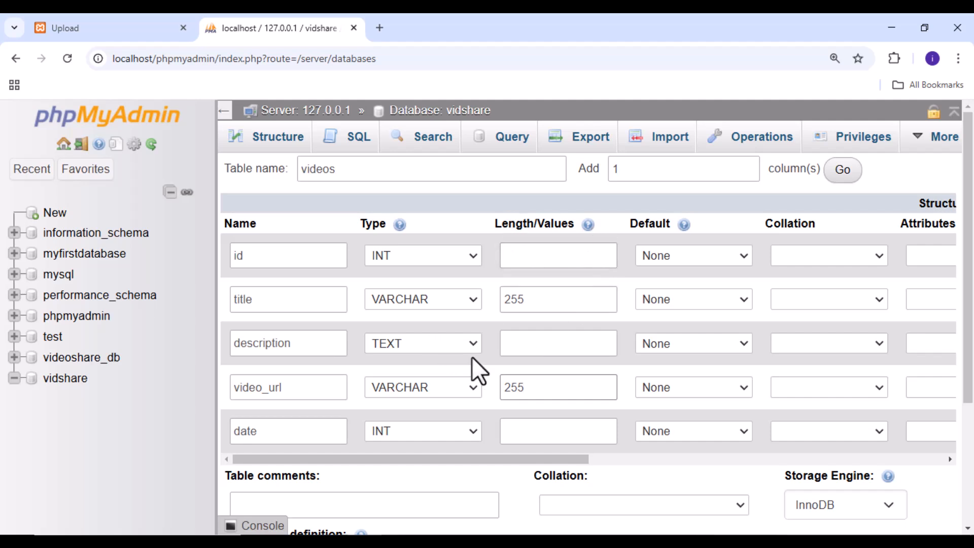
{"action": "scroll", "coordinate": [474, 370], "scroll_direction": "down", "scroll_amount": 2}
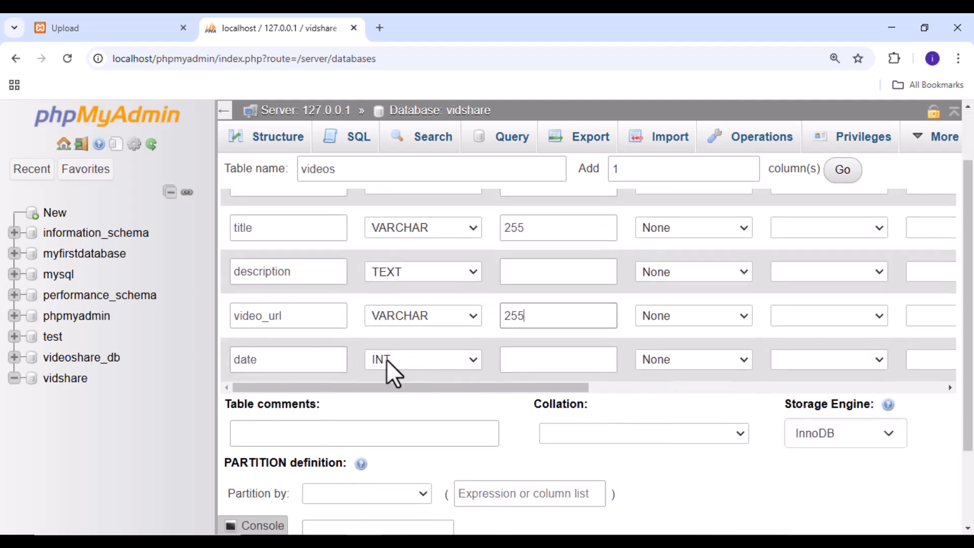
{"action": "left_click", "coordinate": [473, 361]}
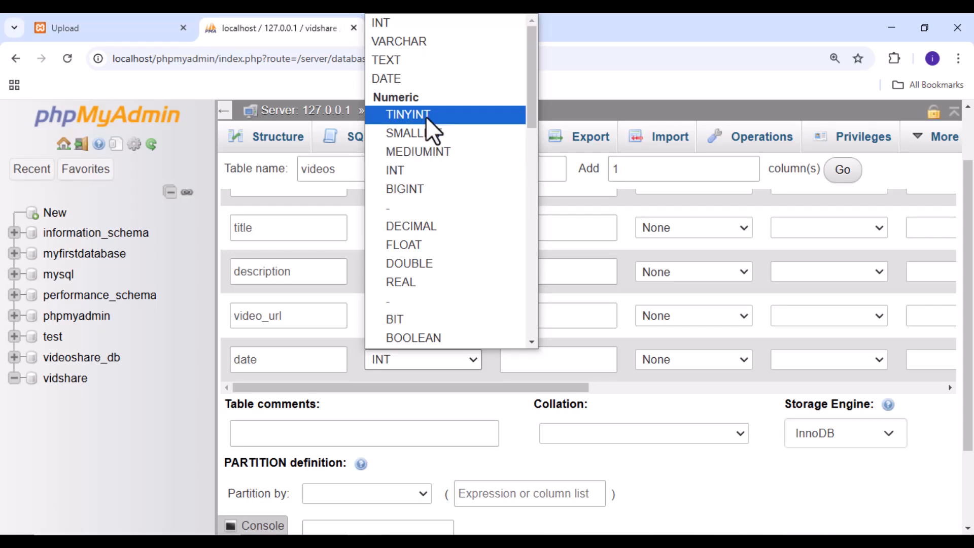
{"action": "scroll", "coordinate": [465, 269], "scroll_direction": "down", "scroll_amount": 12}
{"action": "scroll", "coordinate": [423, 299], "scroll_direction": "up", "scroll_amount": 8}
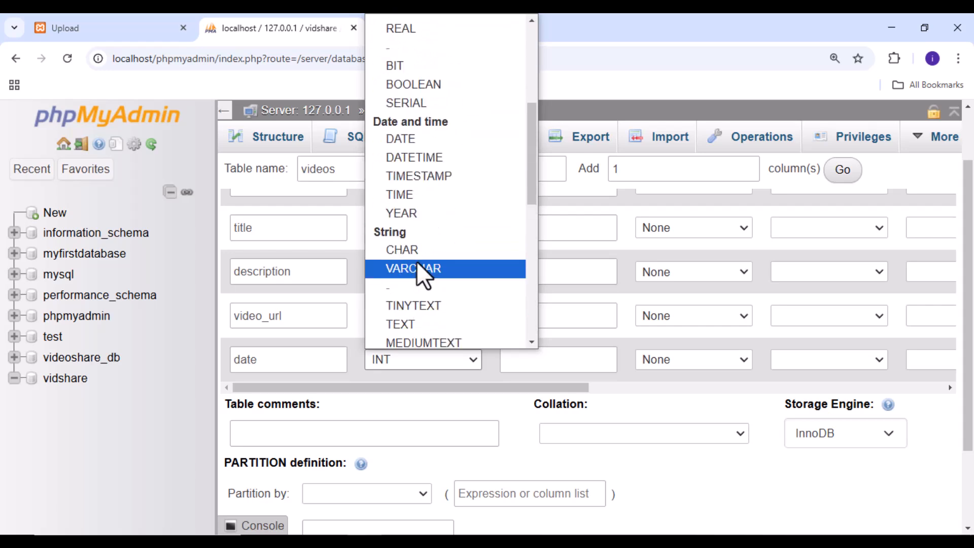
{"action": "left_click", "coordinate": [395, 160]}
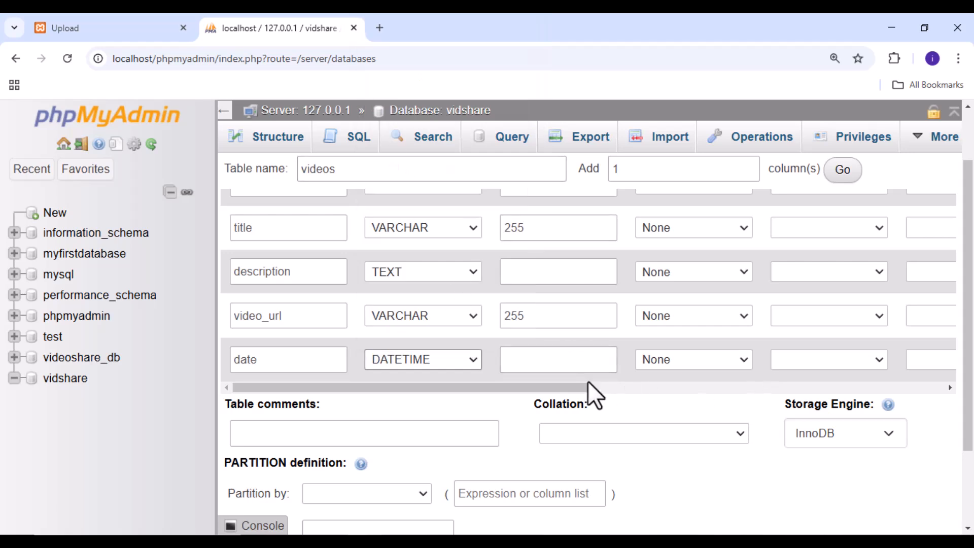
Review the default options of the columns and set the description column's default to NULL
{"action": "left_click_drag", "start_coordinate": [567, 391], "coordinate": [538, 389]}
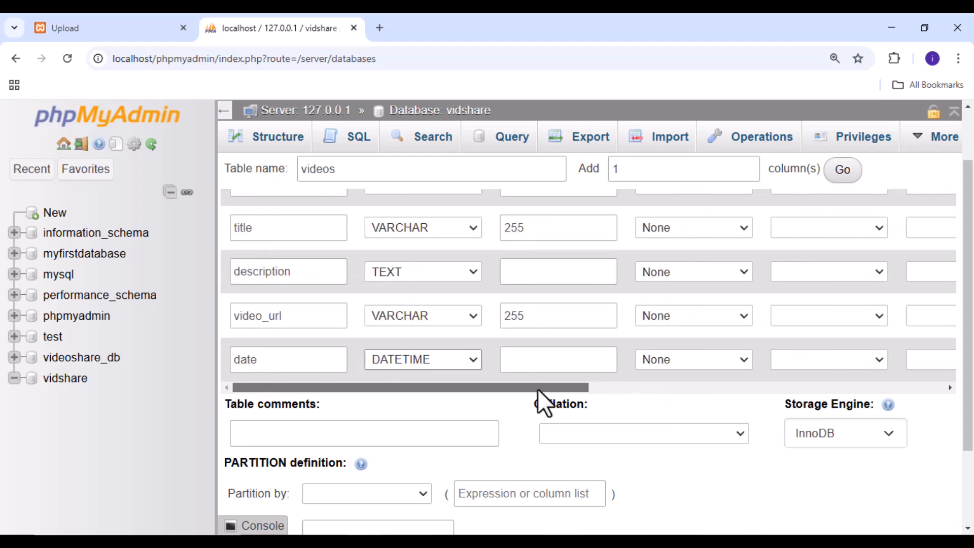
{"action": "scroll", "coordinate": [416, 258], "scroll_direction": "up", "scroll_amount": 1}
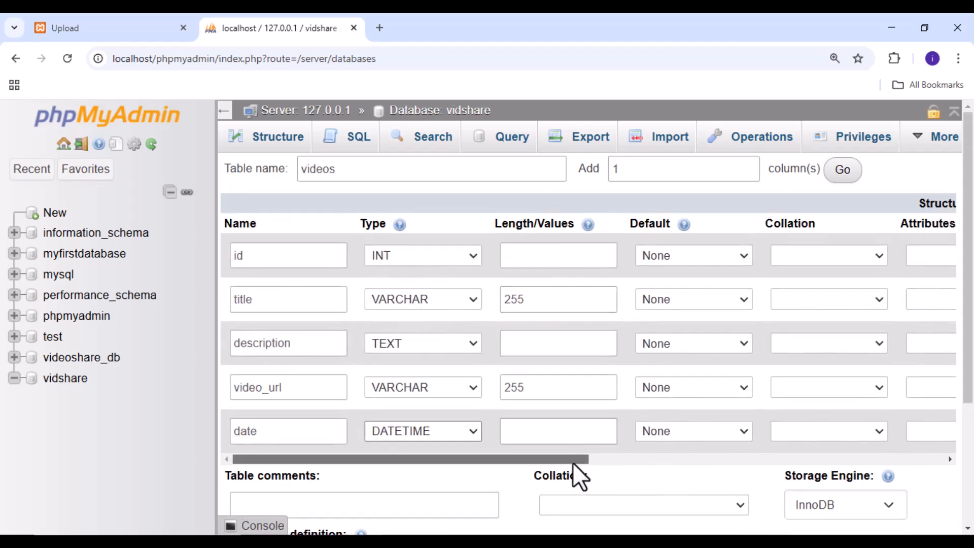
{"action": "left_click_drag", "start_coordinate": [573, 462], "coordinate": [658, 459]}
{"action": "left_click", "coordinate": [567, 302]}
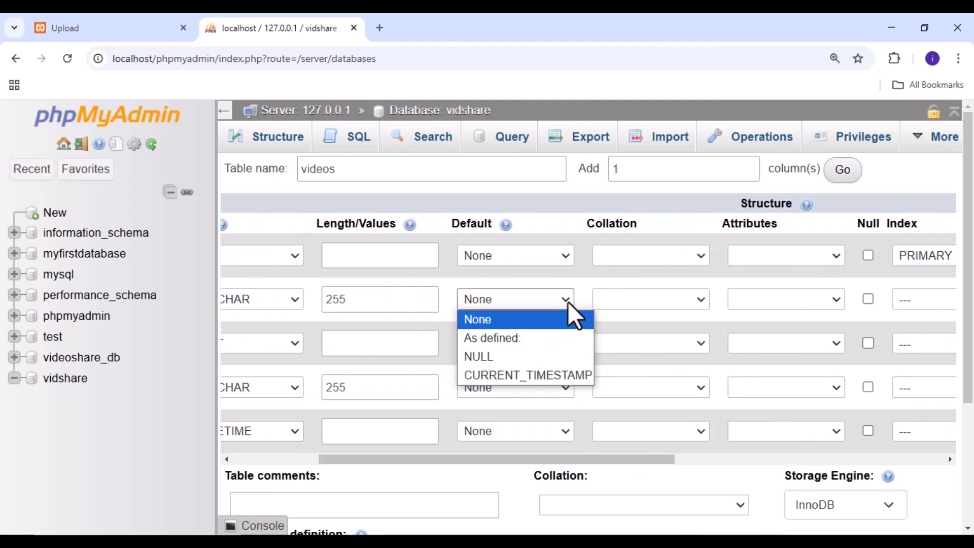
{"action": "left_click", "coordinate": [568, 301]}
{"action": "left_click_drag", "start_coordinate": [581, 465], "coordinate": [340, 460]}
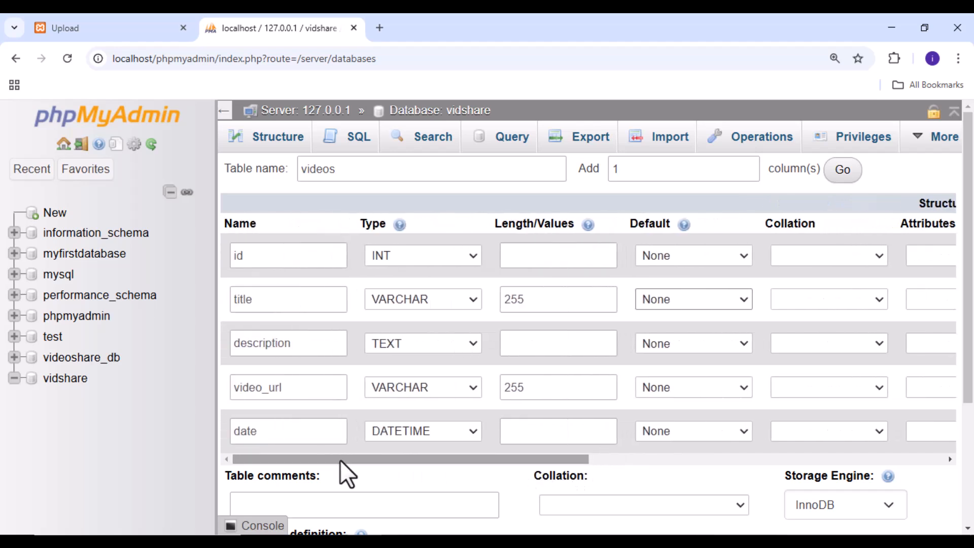
{"action": "left_click", "coordinate": [744, 346]}
{"action": "left_click", "coordinate": [687, 401]}
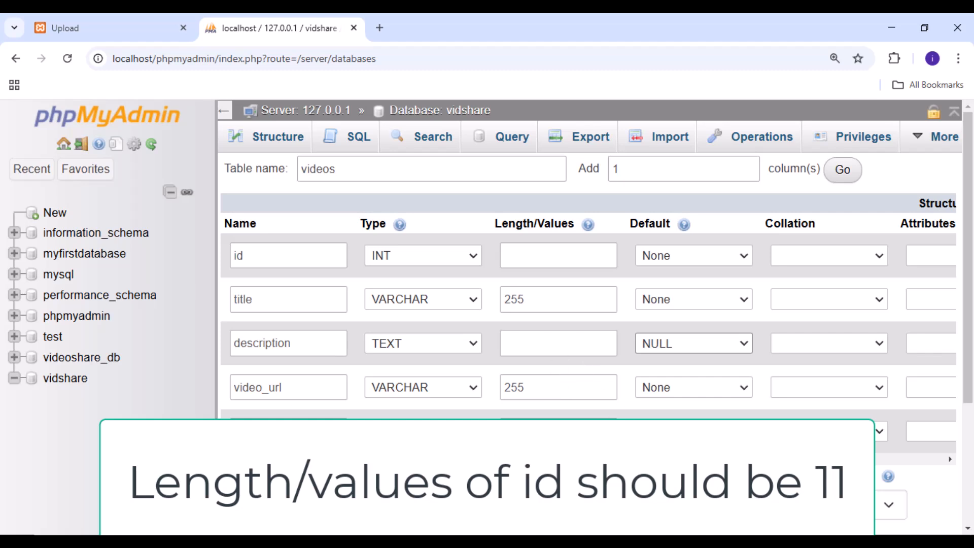
Save the videos table with its five defined columns
{"action": "scroll", "coordinate": [551, 414], "scroll_direction": "down", "scroll_amount": 3}
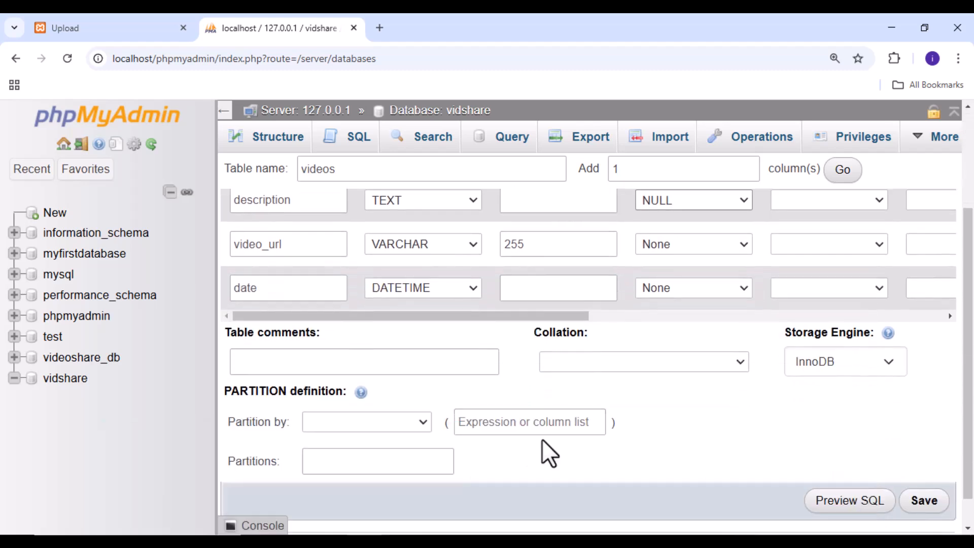
{"action": "scroll", "coordinate": [647, 454], "scroll_direction": "down", "scroll_amount": 1}
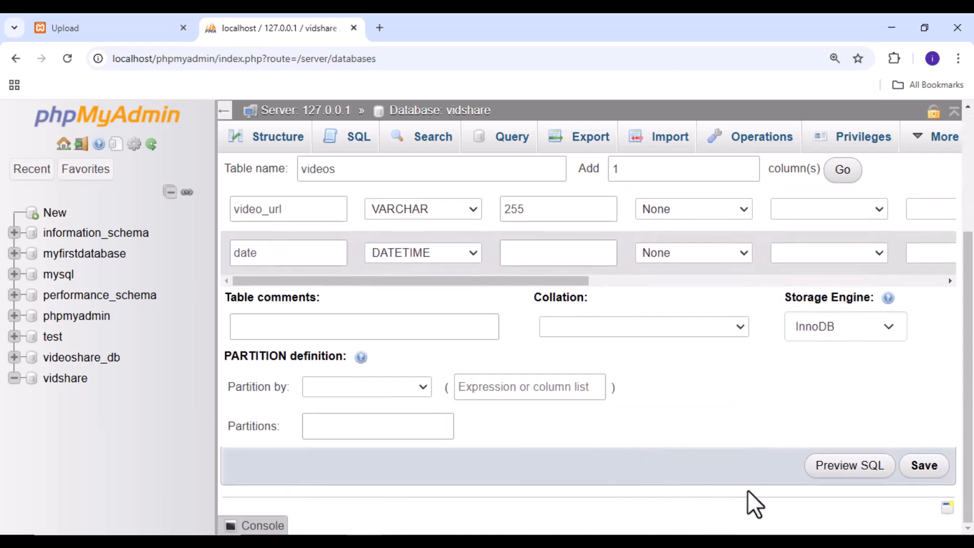
{"action": "left_click", "coordinate": [929, 475]}
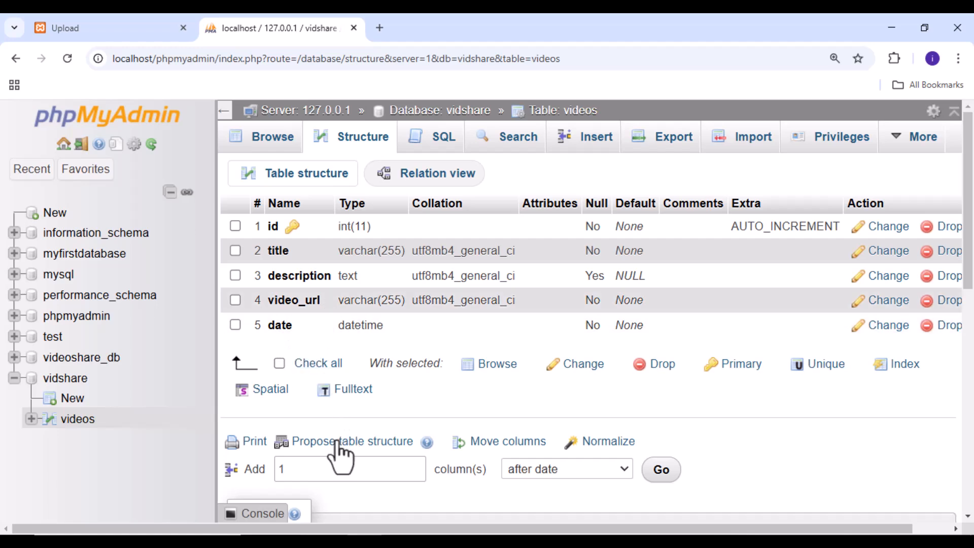
Look over the saved table structure and reduce the browser zoom to 100%
{"action": "scroll", "coordinate": [563, 446], "scroll_direction": "down", "scroll_amount": 4}
{"action": "scroll", "coordinate": [731, 434], "scroll_direction": "up", "scroll_amount": 4}
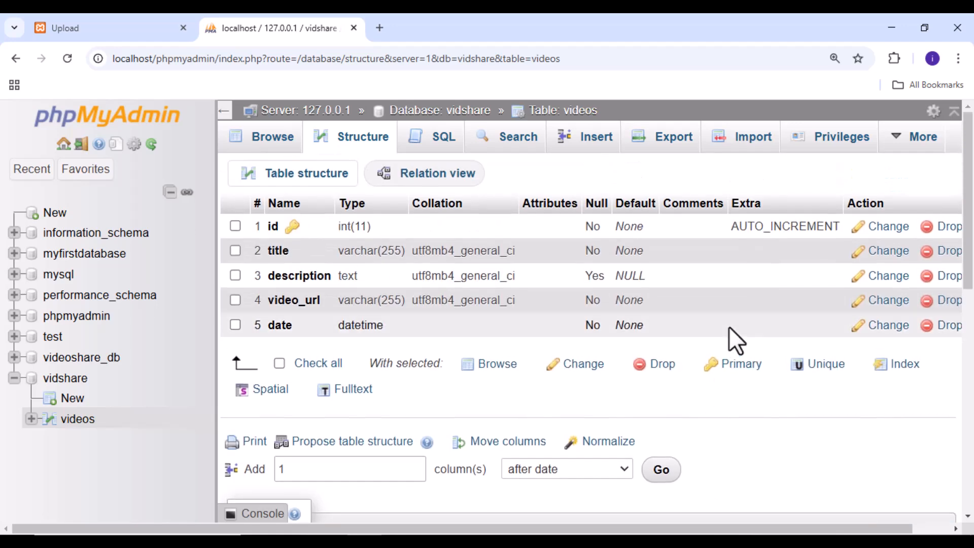
{"action": "left_click", "coordinate": [958, 58]}
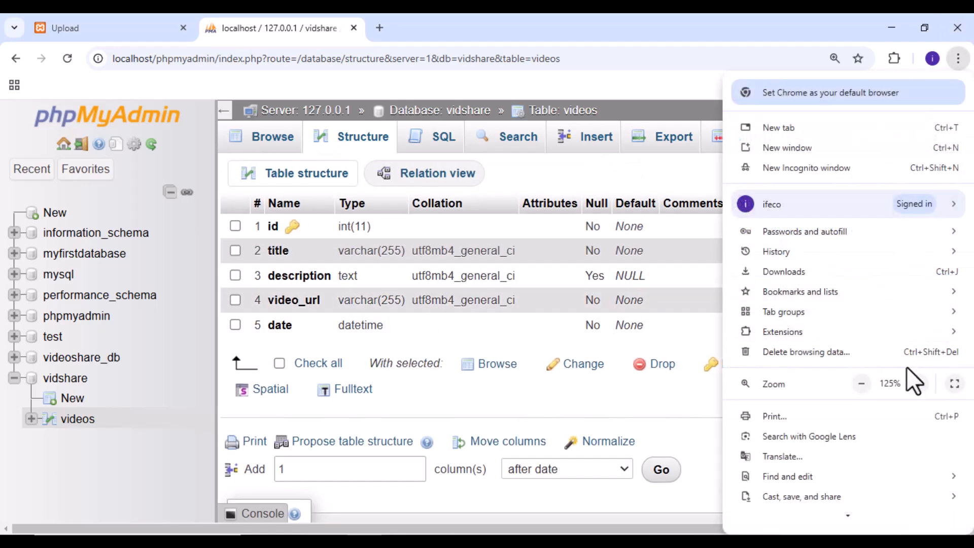
{"action": "left_click", "coordinate": [863, 385]}
{"action": "left_click", "coordinate": [863, 385]}
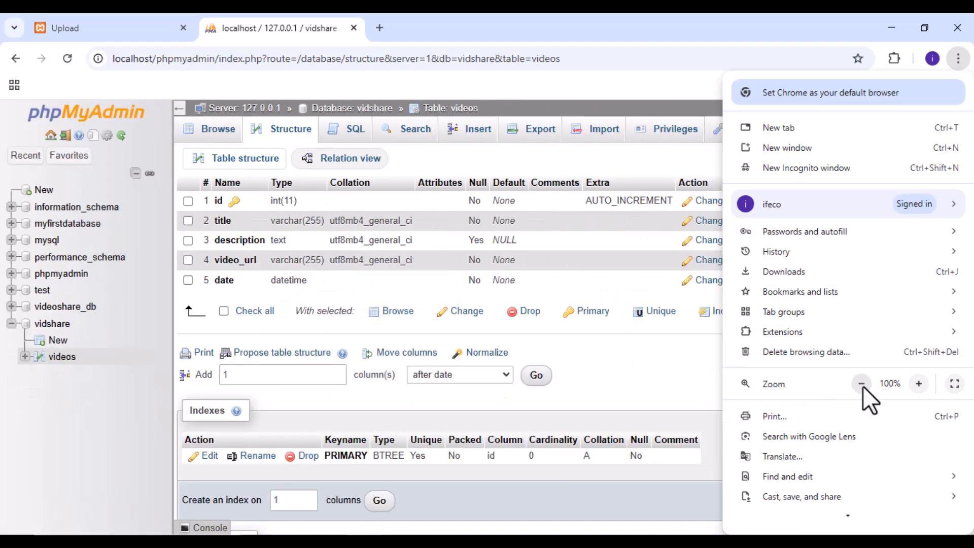
{"action": "left_click", "coordinate": [701, 392]}
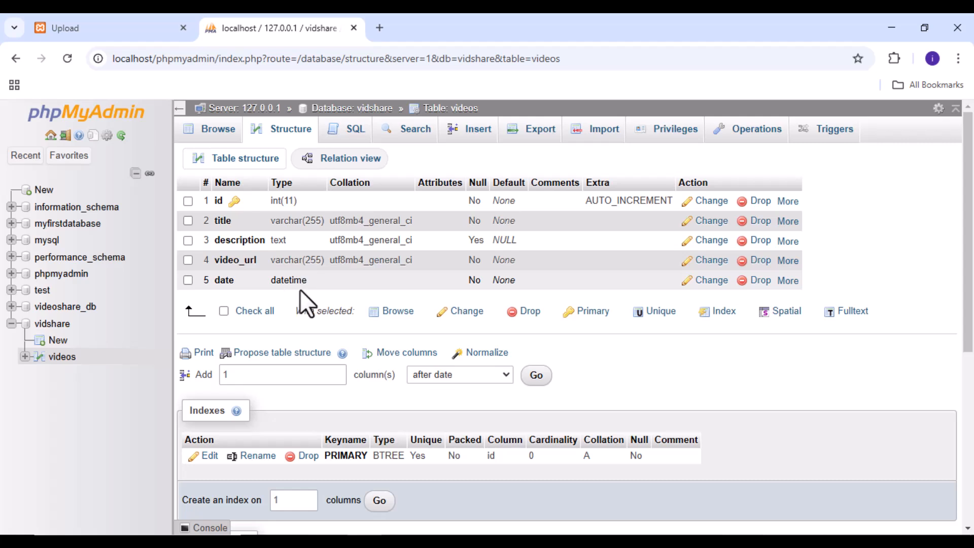
Look at the tables in the videoshare_db database and return to the vidshare database's videos table
{"action": "left_click", "coordinate": [74, 310]}
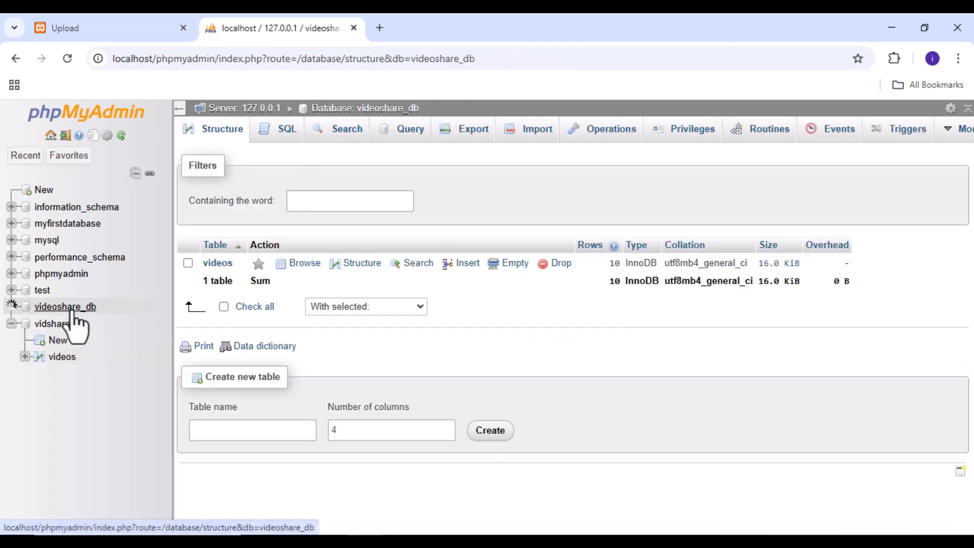
{"action": "left_click", "coordinate": [76, 346]}
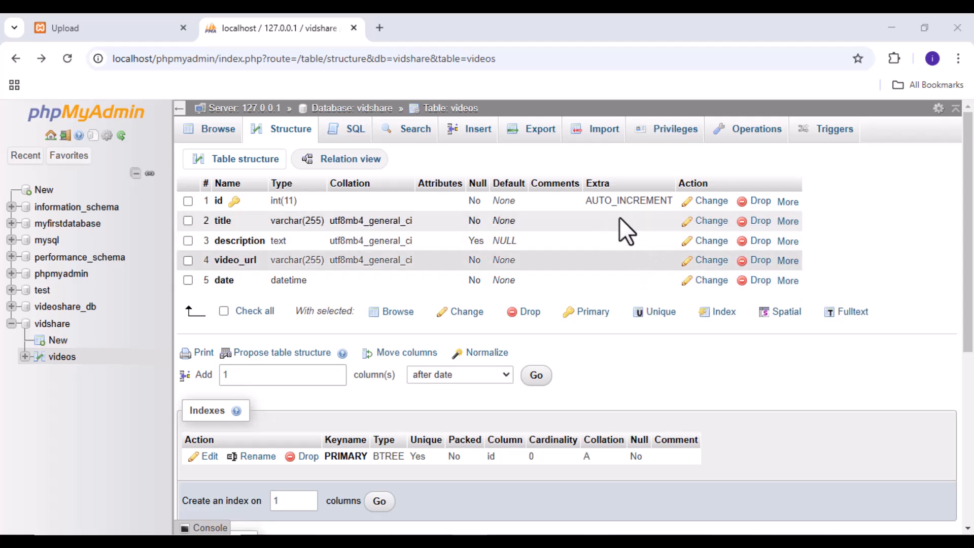
Change the date column of the videos table to default to CURRENT_TIMESTAMP and save the change
{"action": "left_click", "coordinate": [710, 281]}
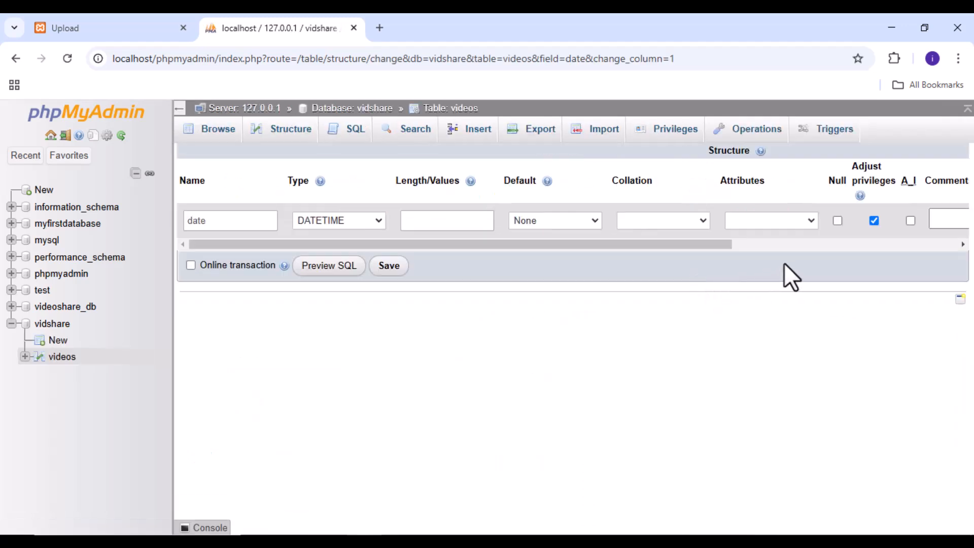
{"action": "left_click_drag", "start_coordinate": [254, 242], "coordinate": [255, 242]}
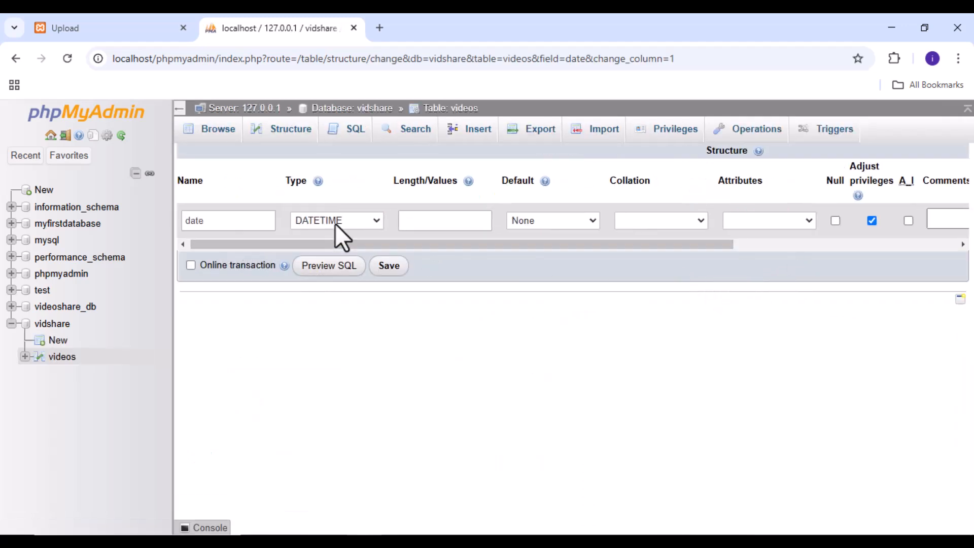
{"action": "left_click_drag", "start_coordinate": [404, 248], "coordinate": [575, 249]}
{"action": "left_click", "coordinate": [522, 220]}
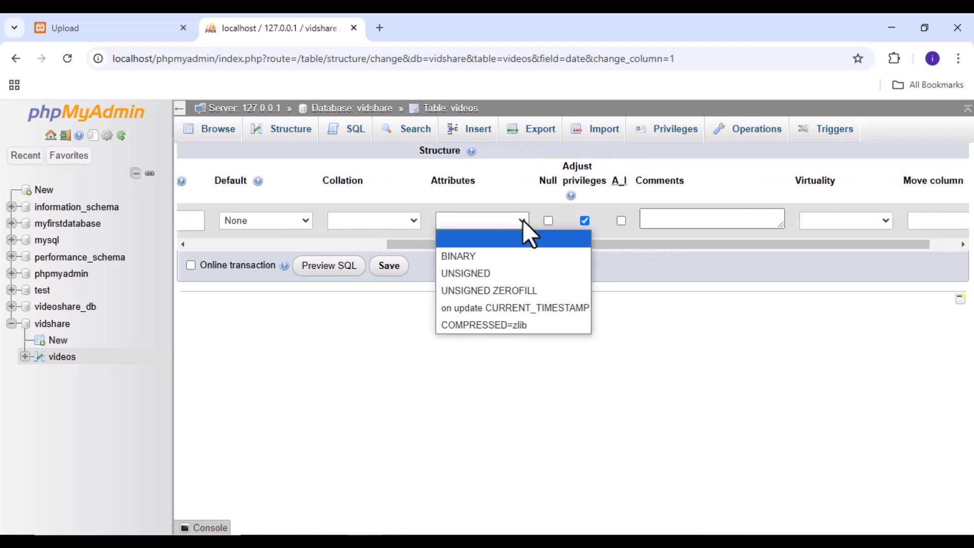
{"action": "left_click", "coordinate": [411, 223]}
{"action": "left_click", "coordinate": [411, 222]}
{"action": "scroll", "coordinate": [396, 431], "scroll_direction": "down", "scroll_amount": 10}
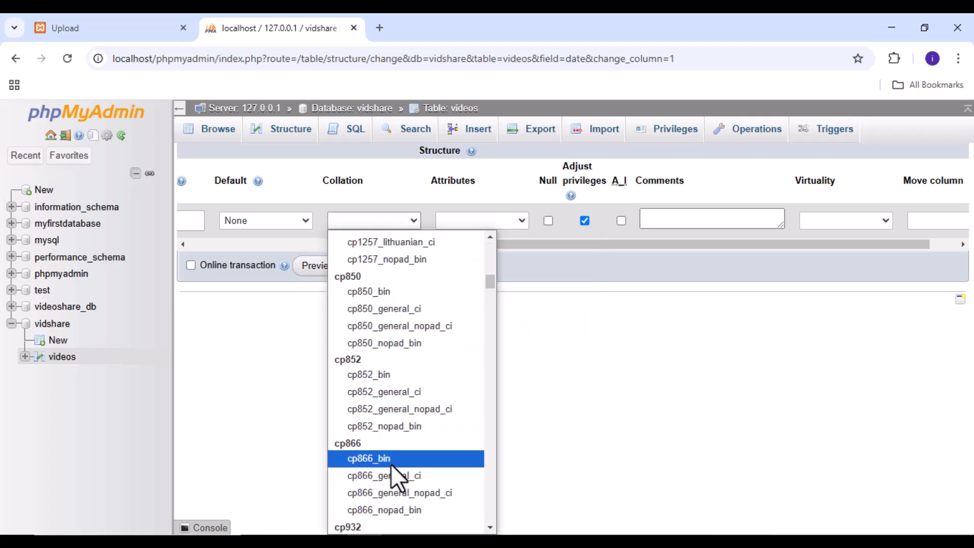
{"action": "scroll", "coordinate": [391, 457], "scroll_direction": "up", "scroll_amount": 10}
{"action": "left_click", "coordinate": [297, 221]}
{"action": "left_click", "coordinate": [303, 223]}
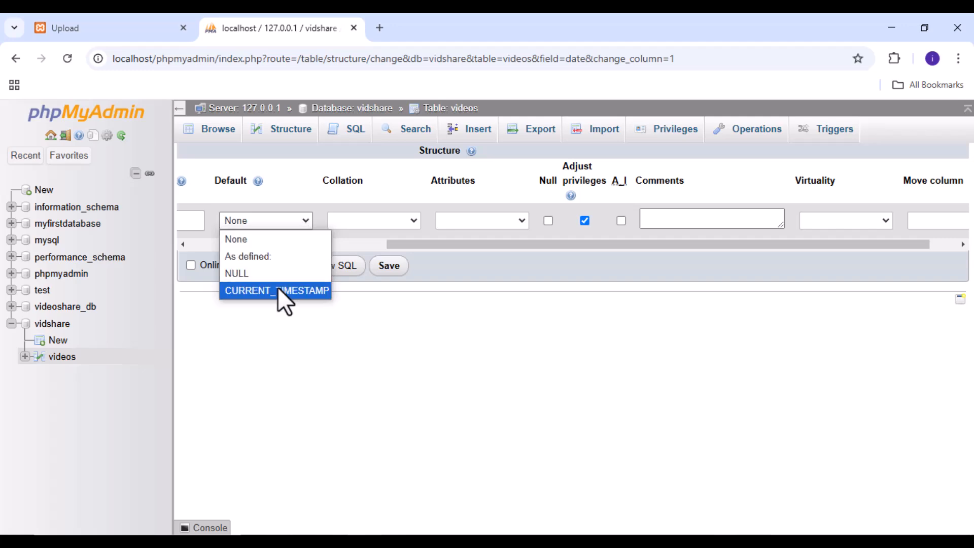
{"action": "left_click", "coordinate": [264, 289]}
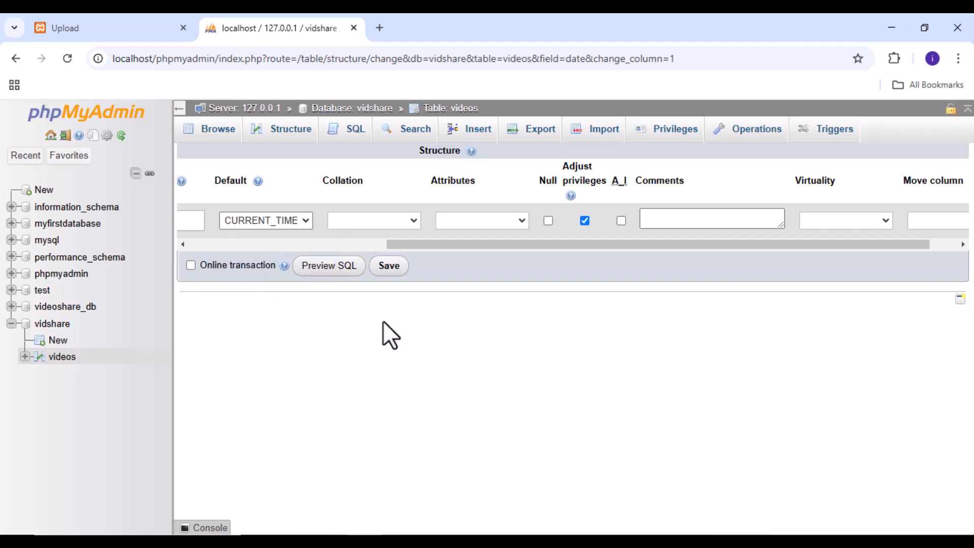
{"action": "left_click", "coordinate": [398, 274]}
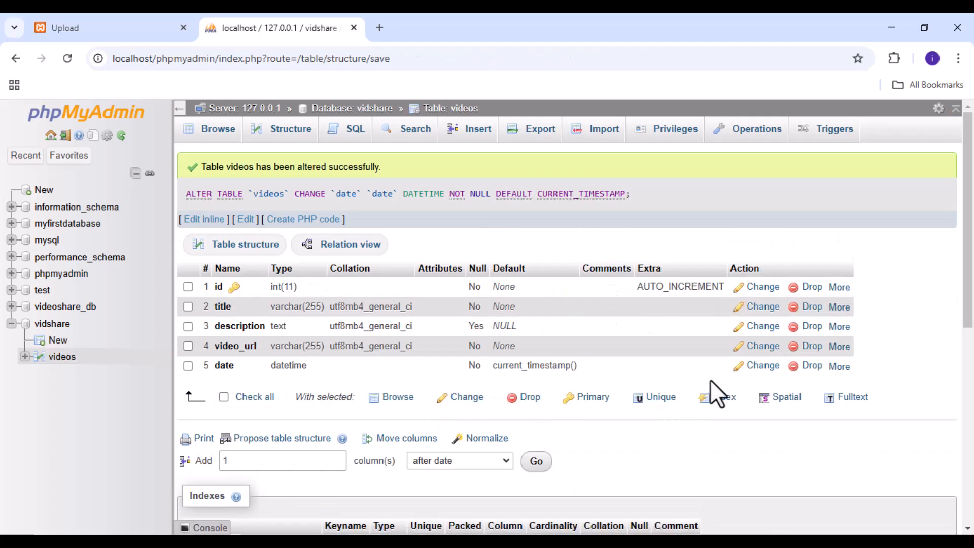